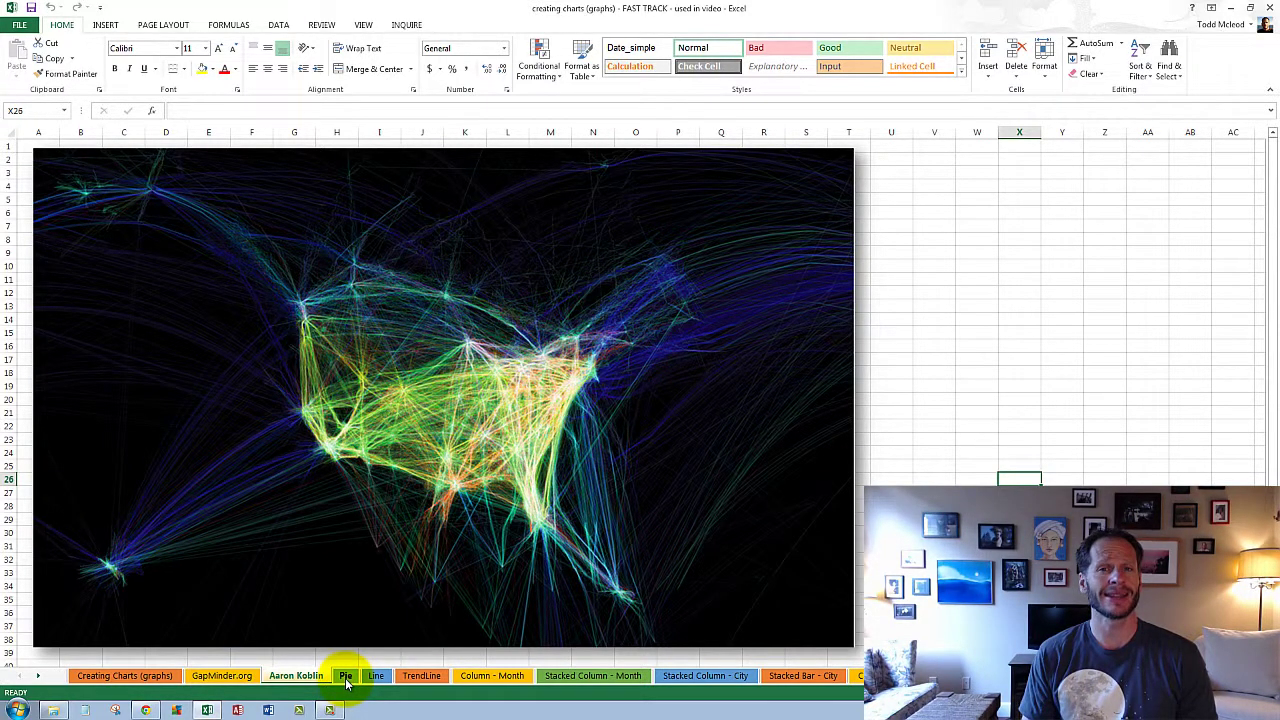
Go to the Pie sheet with the salesperson order-amount table and its Order Amount pie chart
left_click(345, 677)
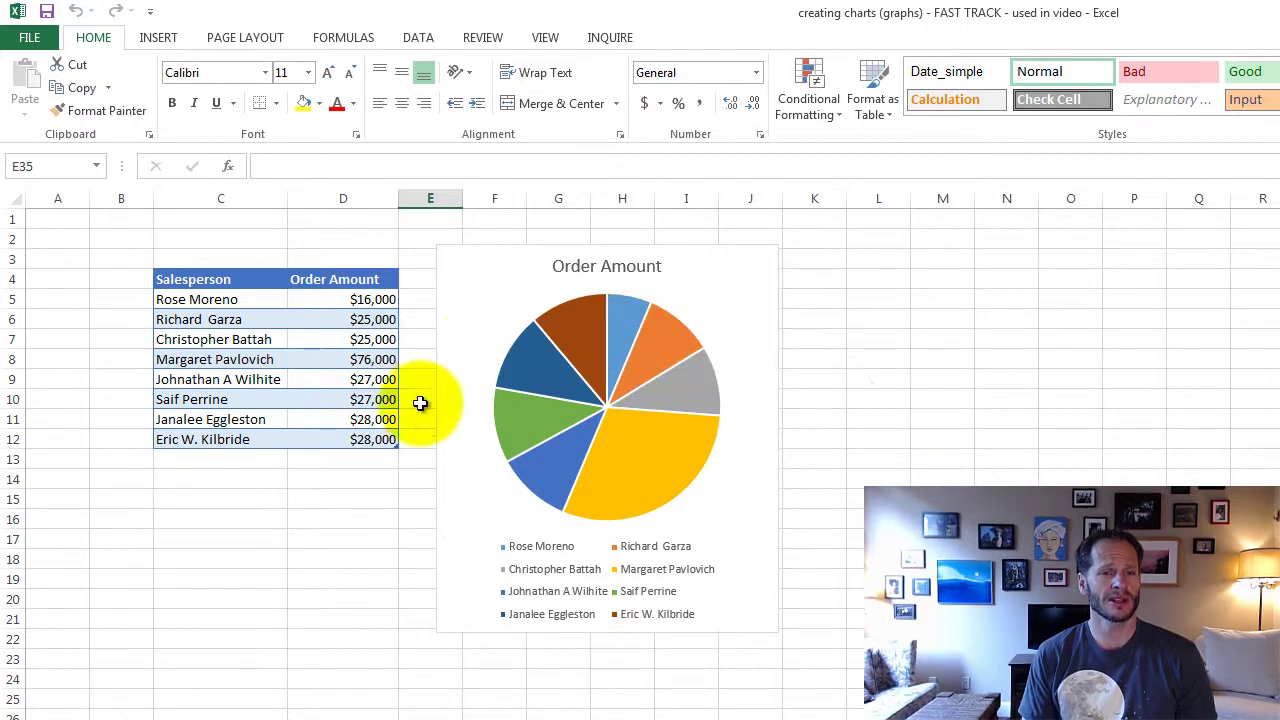
left_click(368, 440)
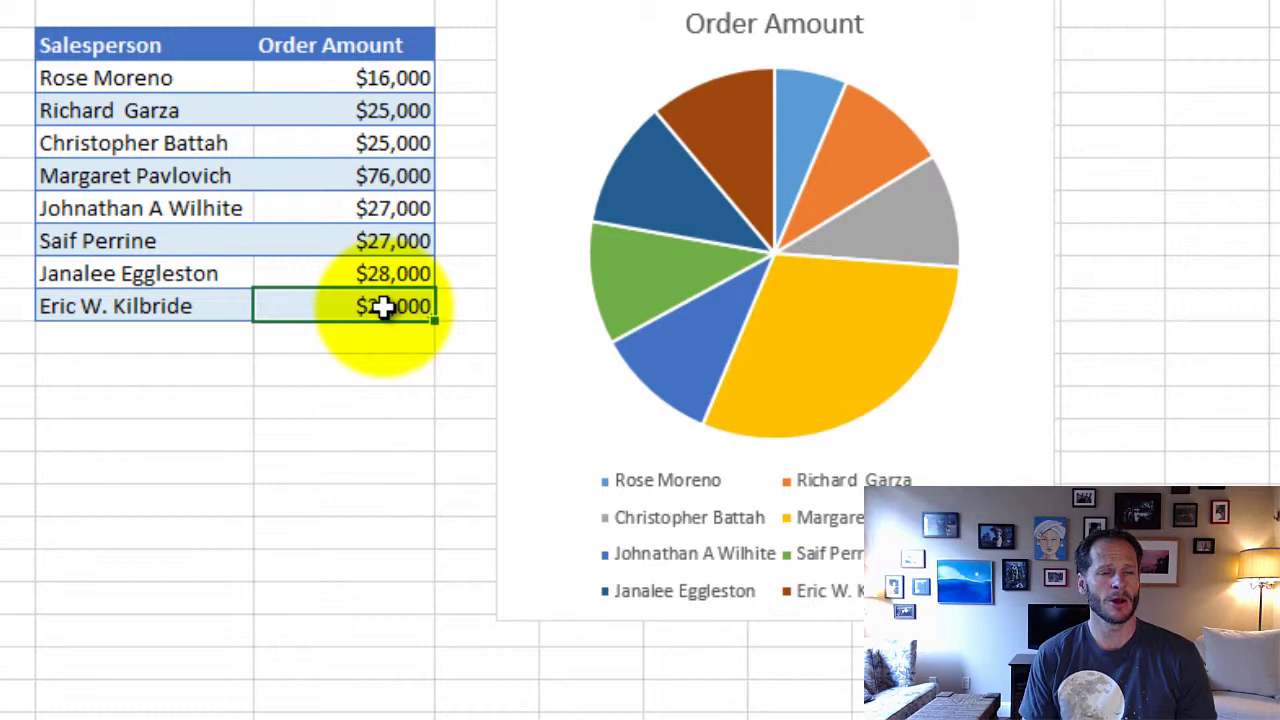
left_click_drag(384, 307, 345, 290)
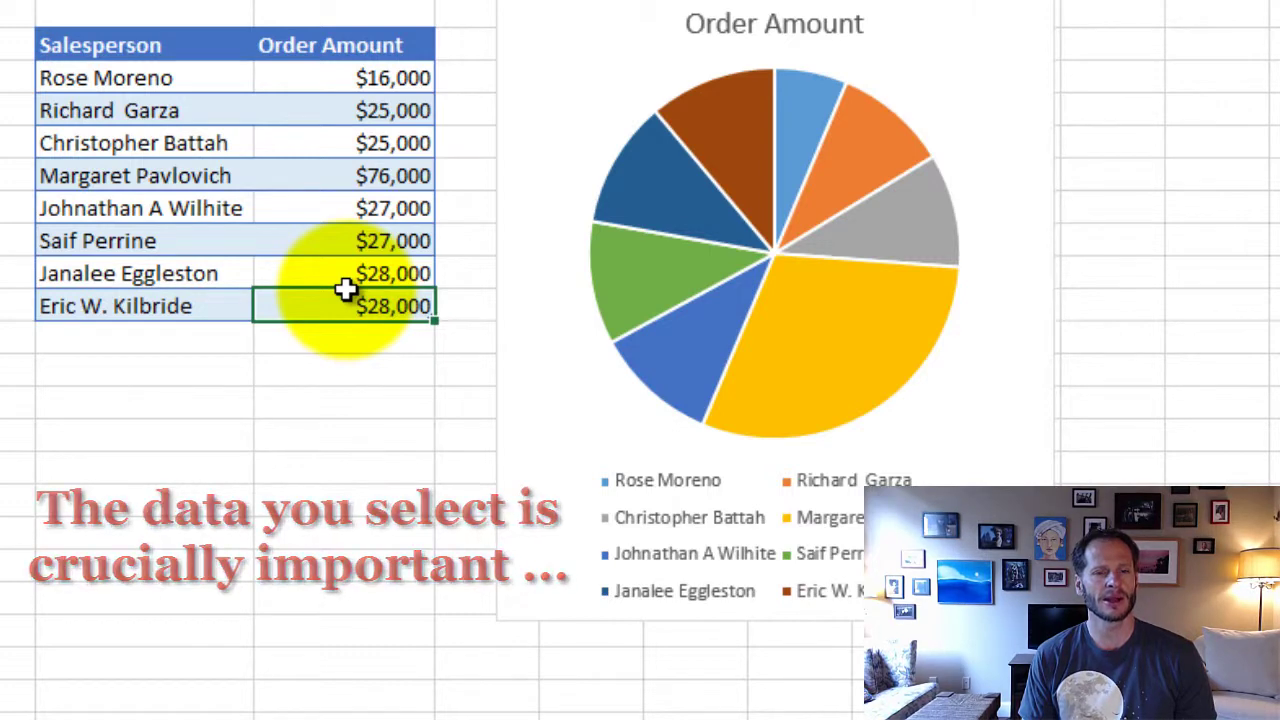
left_click_drag(345, 289, 225, 80)
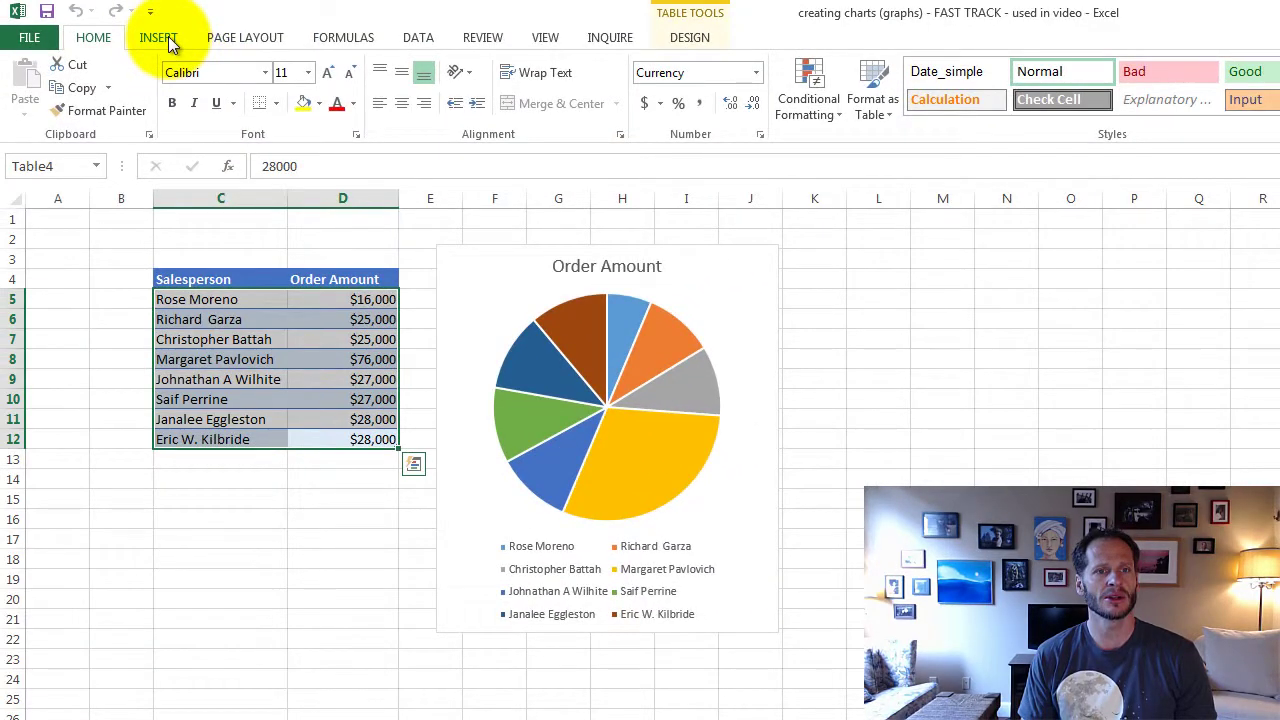
Insert a 2-D pie chart of the selected amounts and drag it beside the original chart
left_click(158, 38)
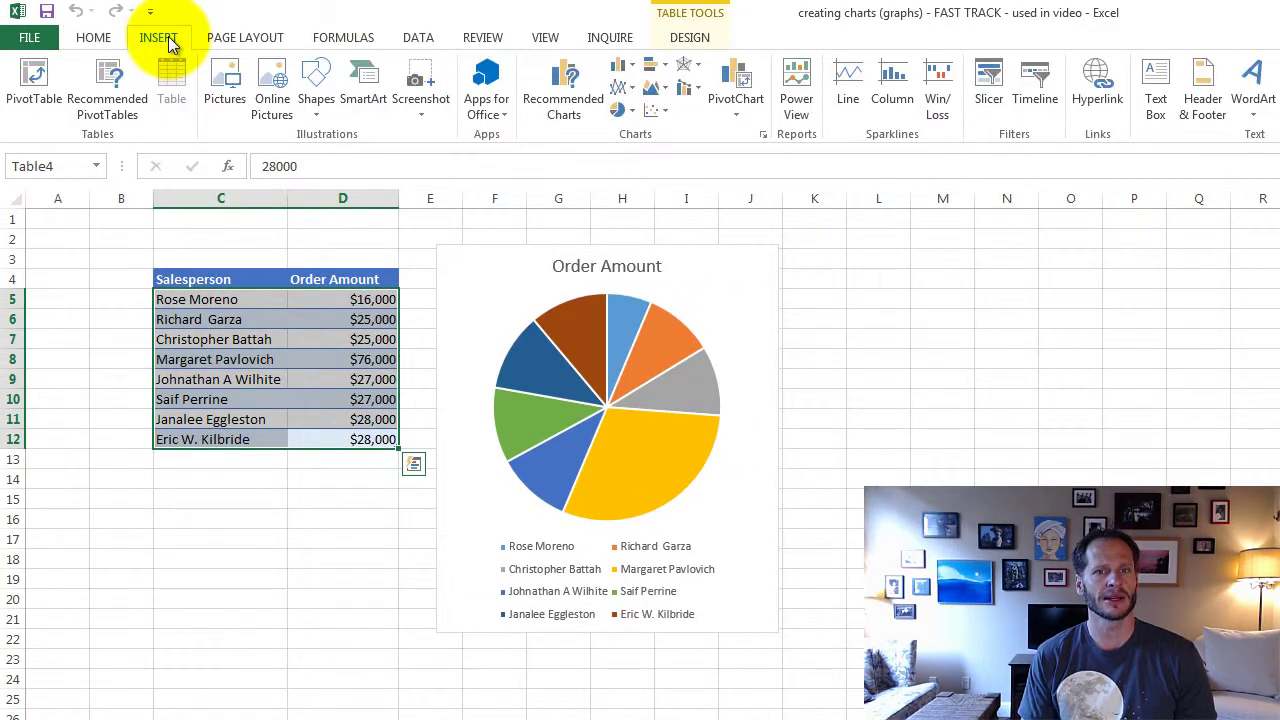
left_click(629, 111)
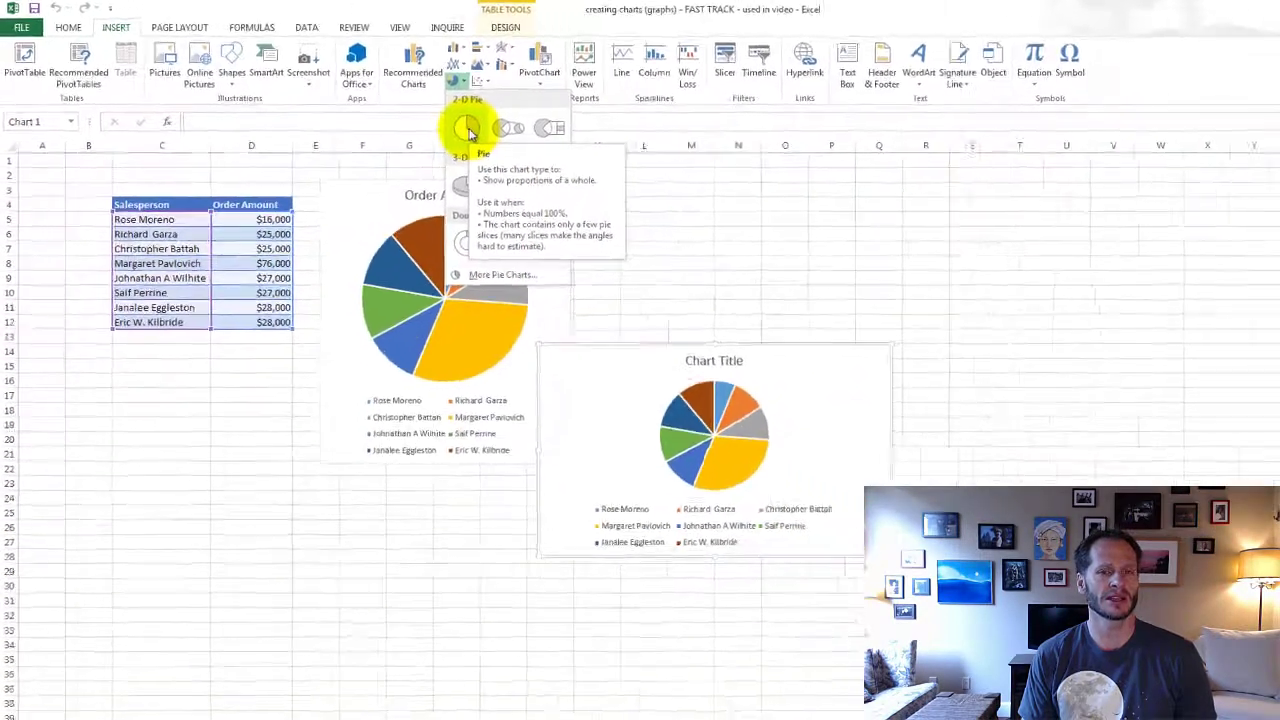
left_click(638, 176)
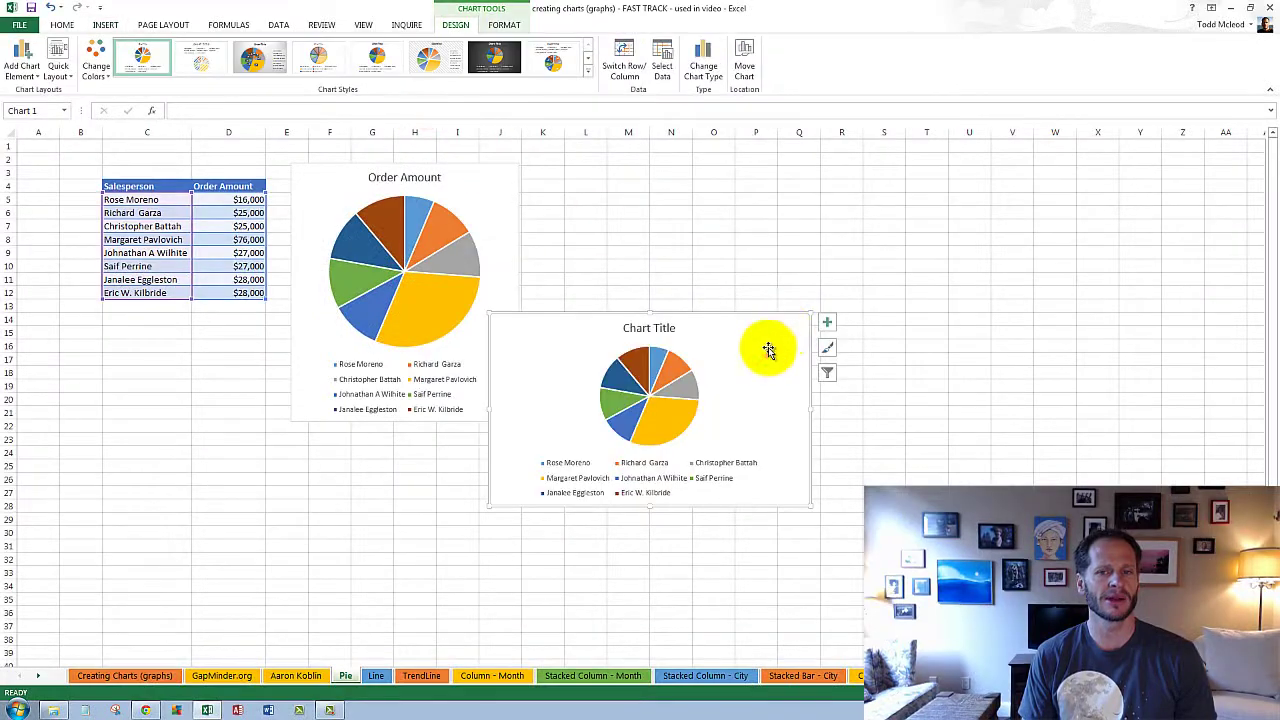
left_click_drag(768, 349, 807, 229)
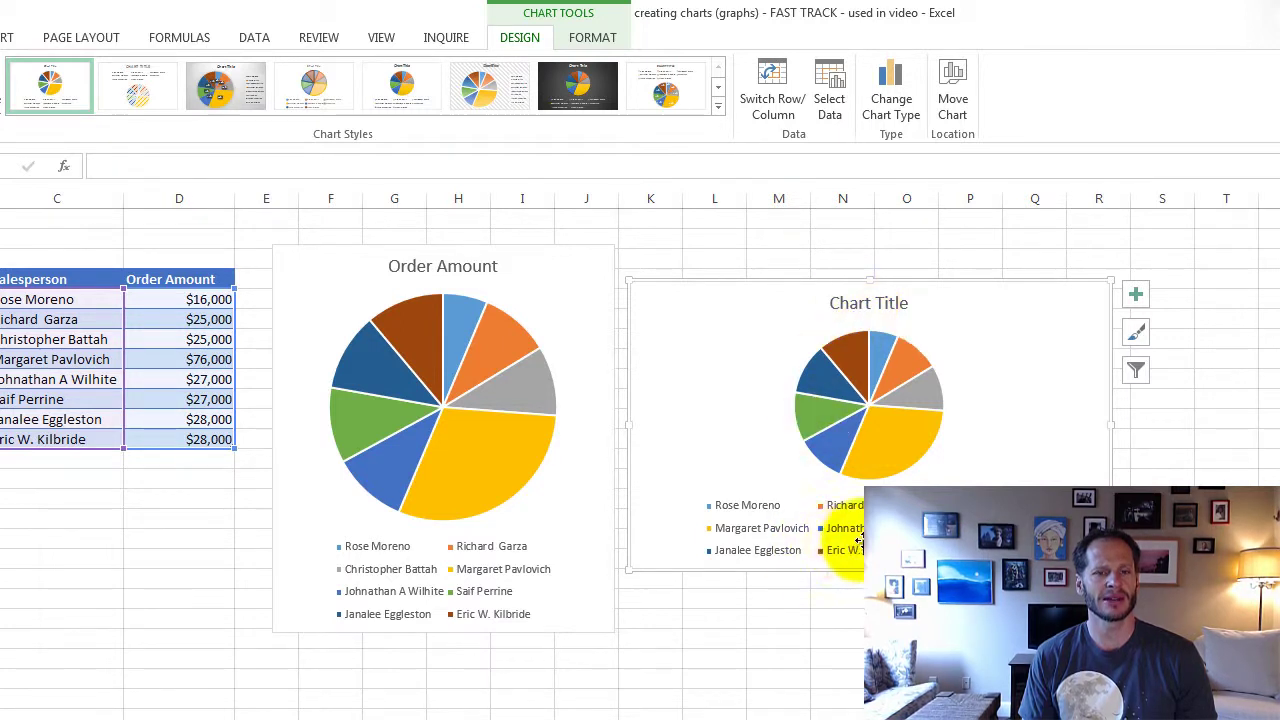
Insert a 2-D pie chart from C4:D12 including headers and place it right of the second chart
key("Escape")
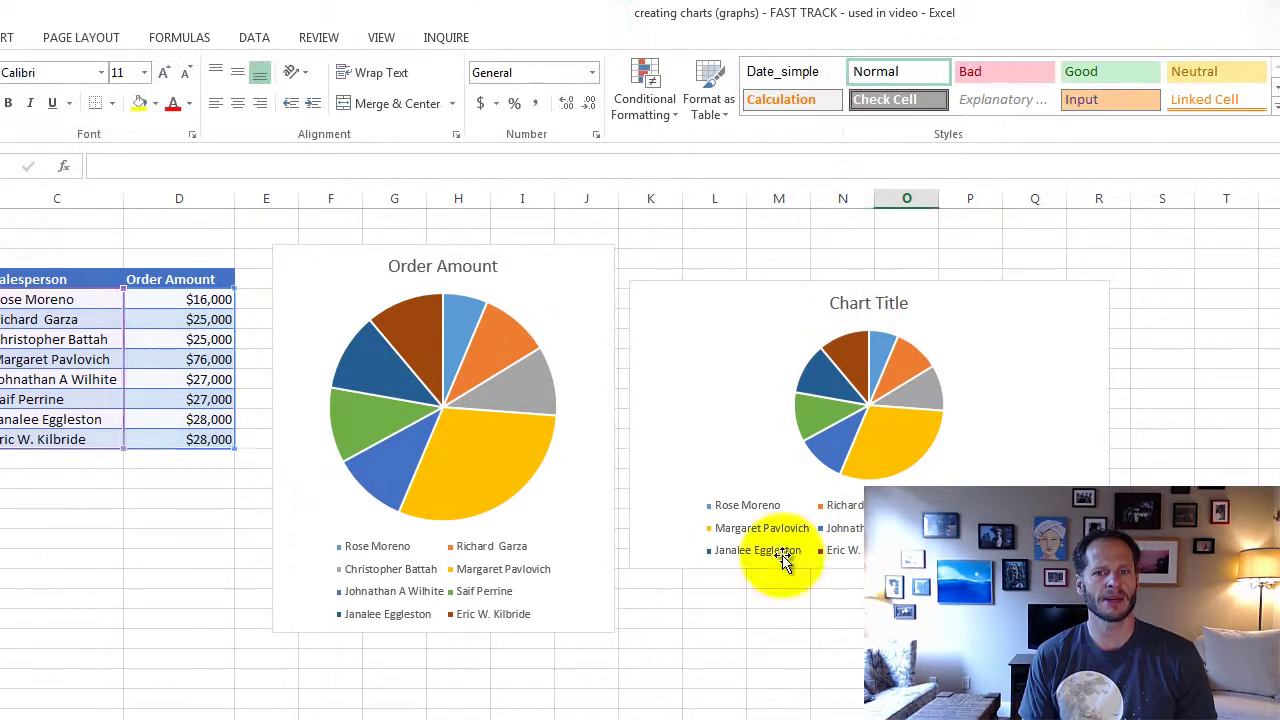
left_click(208, 437)
left_click_drag(208, 437, 63, 279)
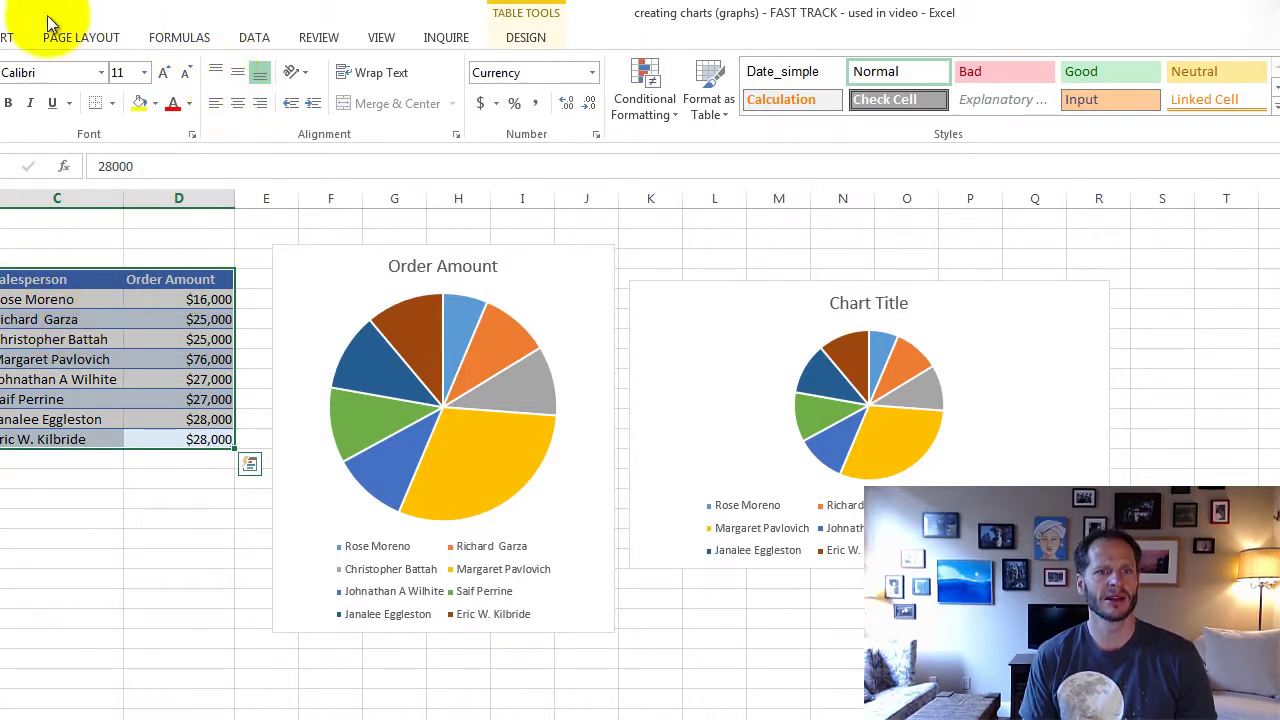
left_click(10, 36)
left_click(453, 110)
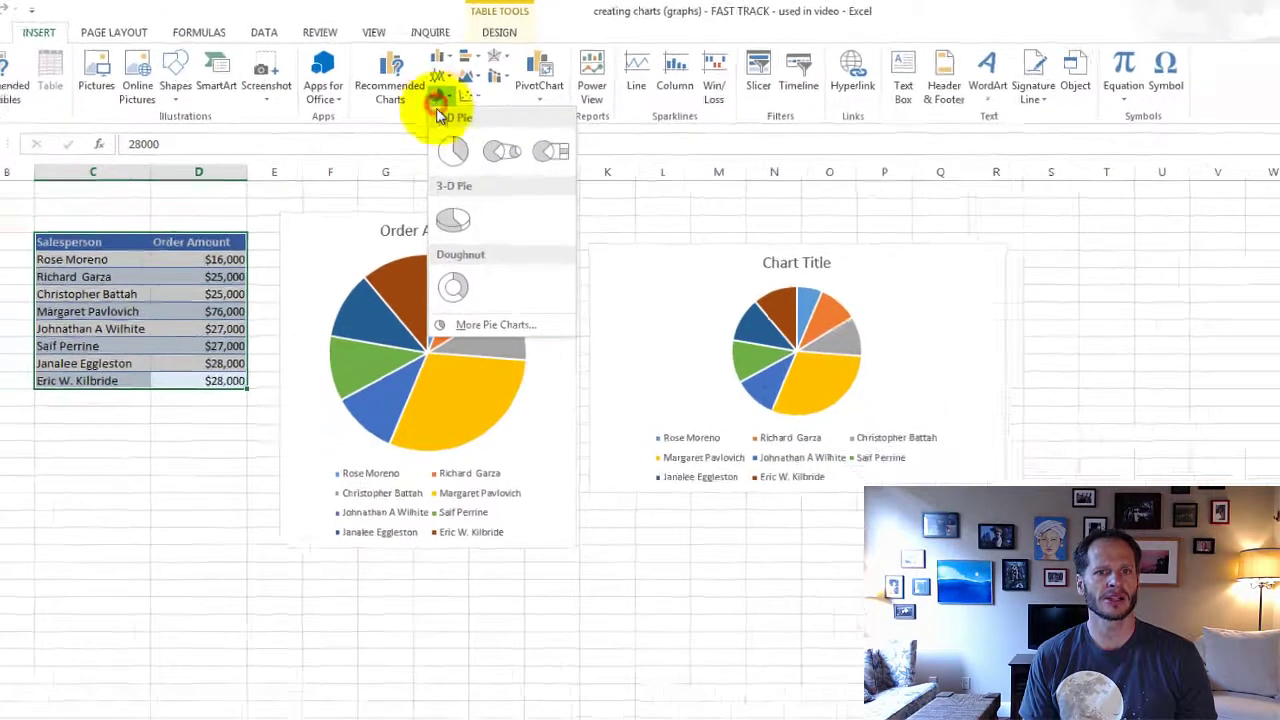
left_click(455, 155)
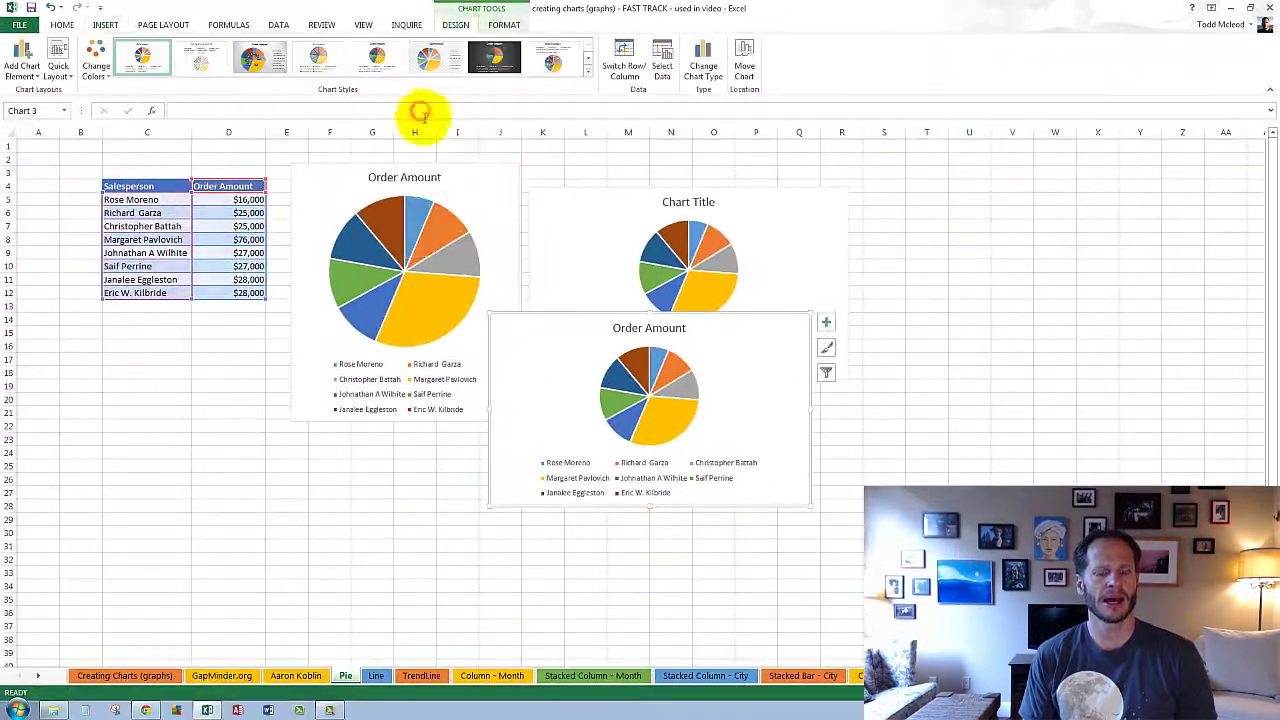
left_click_drag(734, 329, 1088, 200)
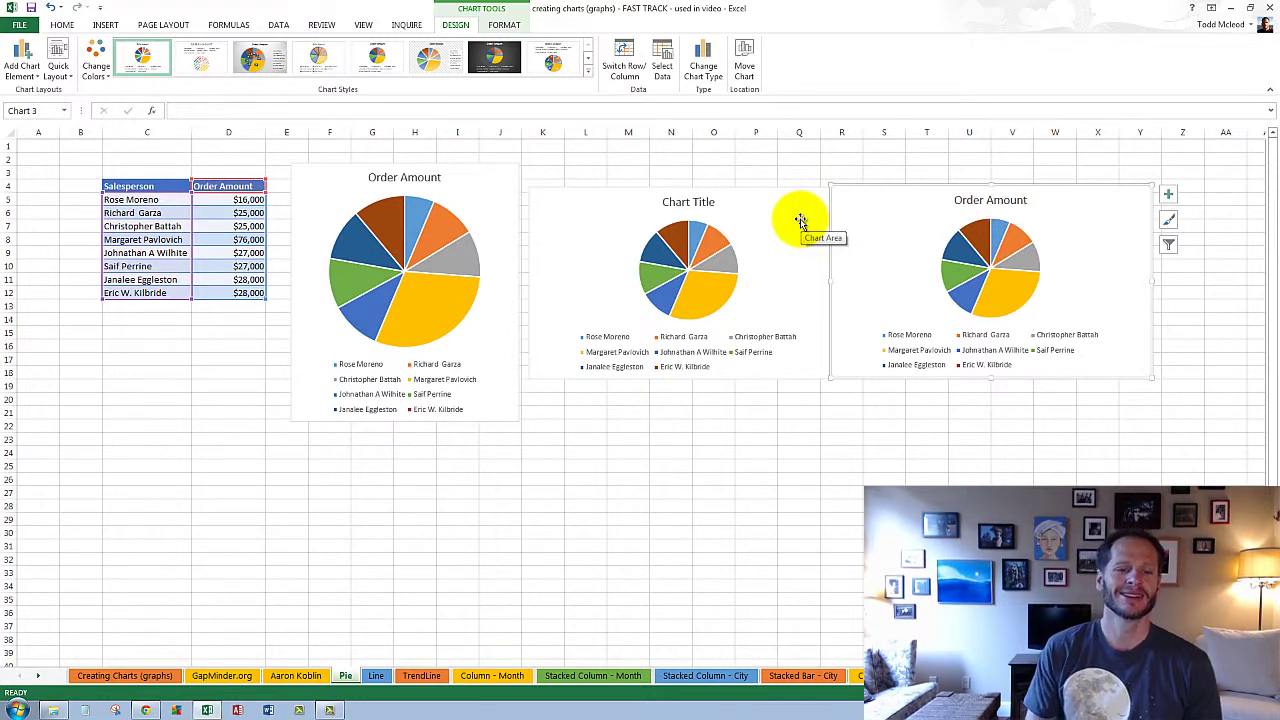
Select the middle Chart Title pie chart, reselect the data rows without headers, then clear the selection
left_click(750, 213)
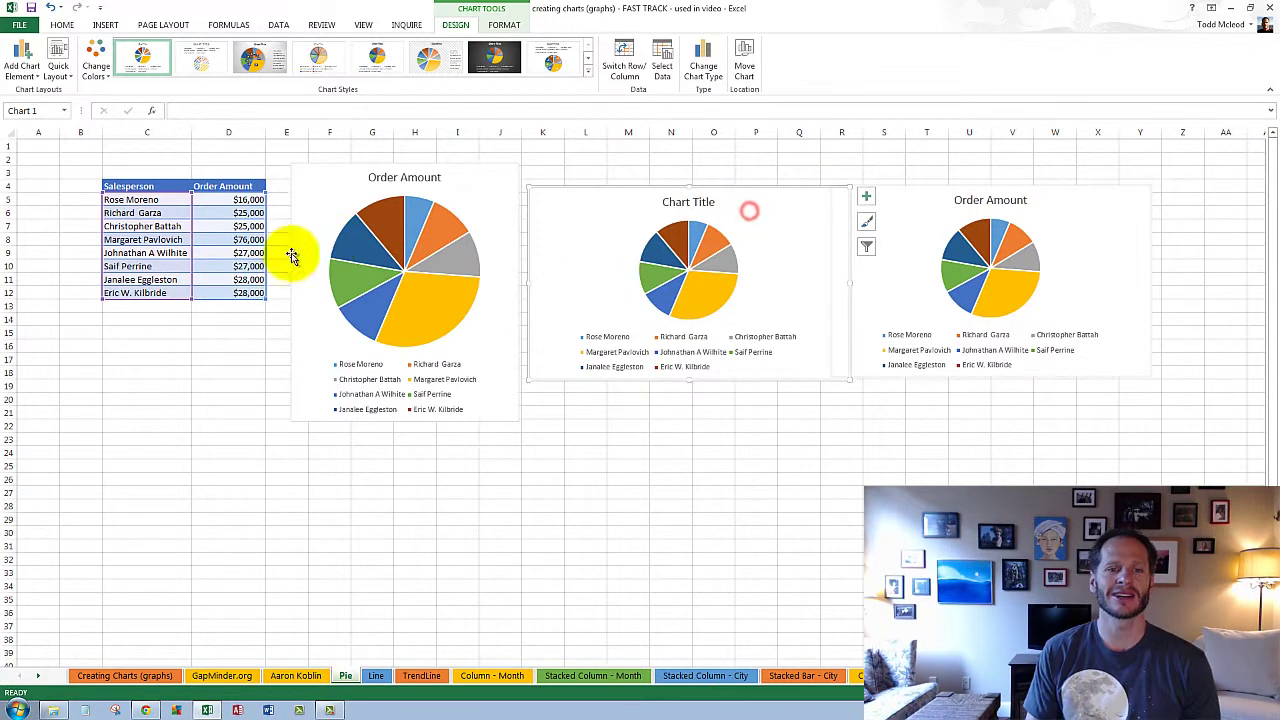
left_click_drag(248, 293, 166, 203)
left_click(242, 293)
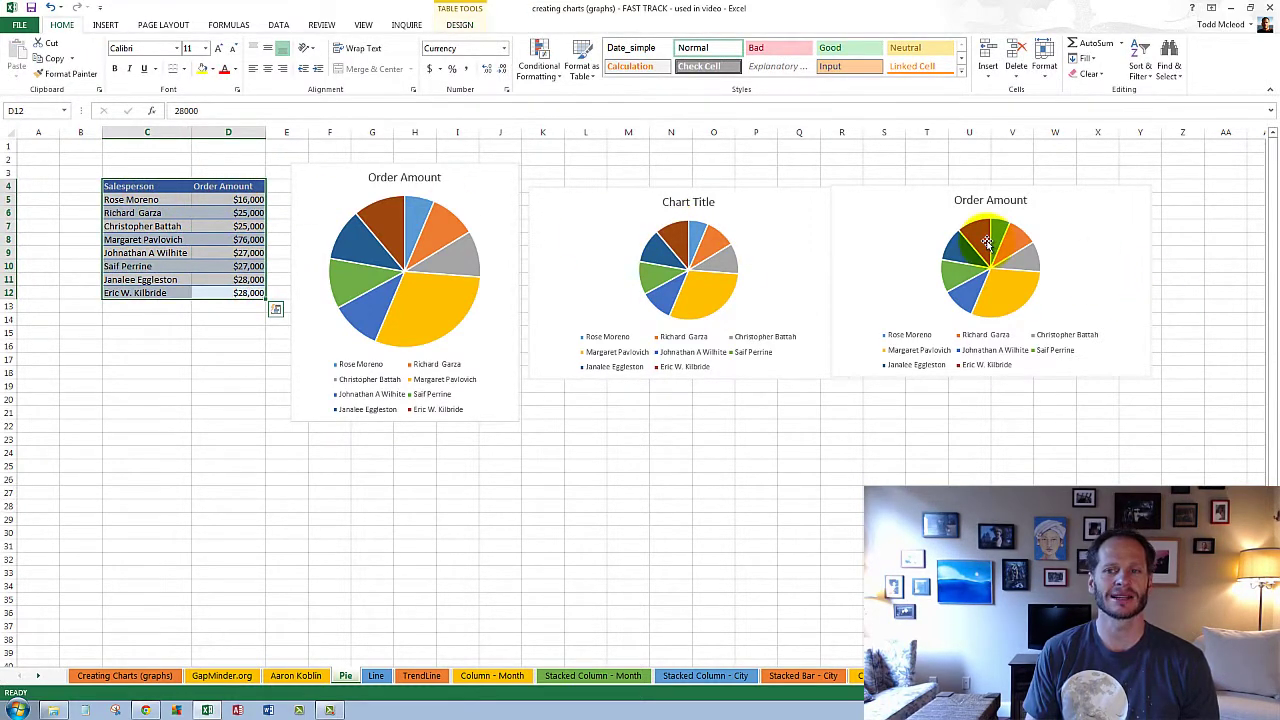
On the Line sheet, select A4:B56, the weekly dates and totals including the $8,803,070 Totals row
left_click(376, 676)
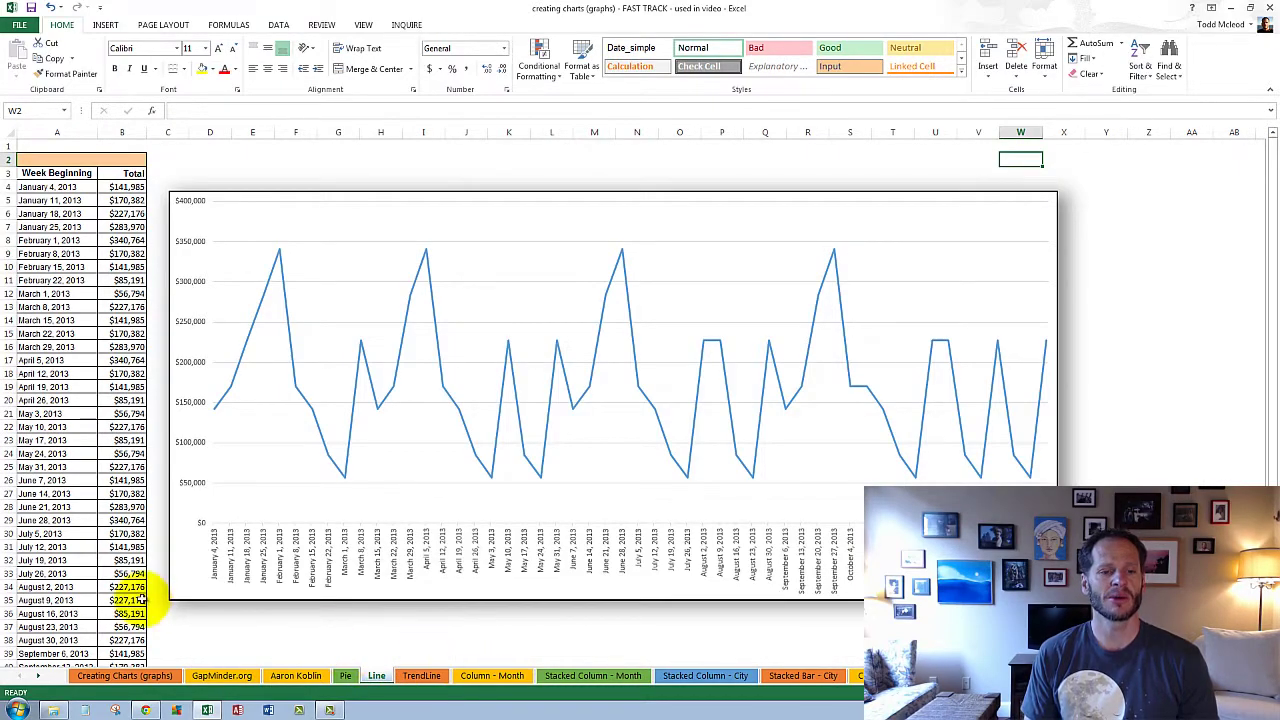
scroll(131, 598, "down", 5)
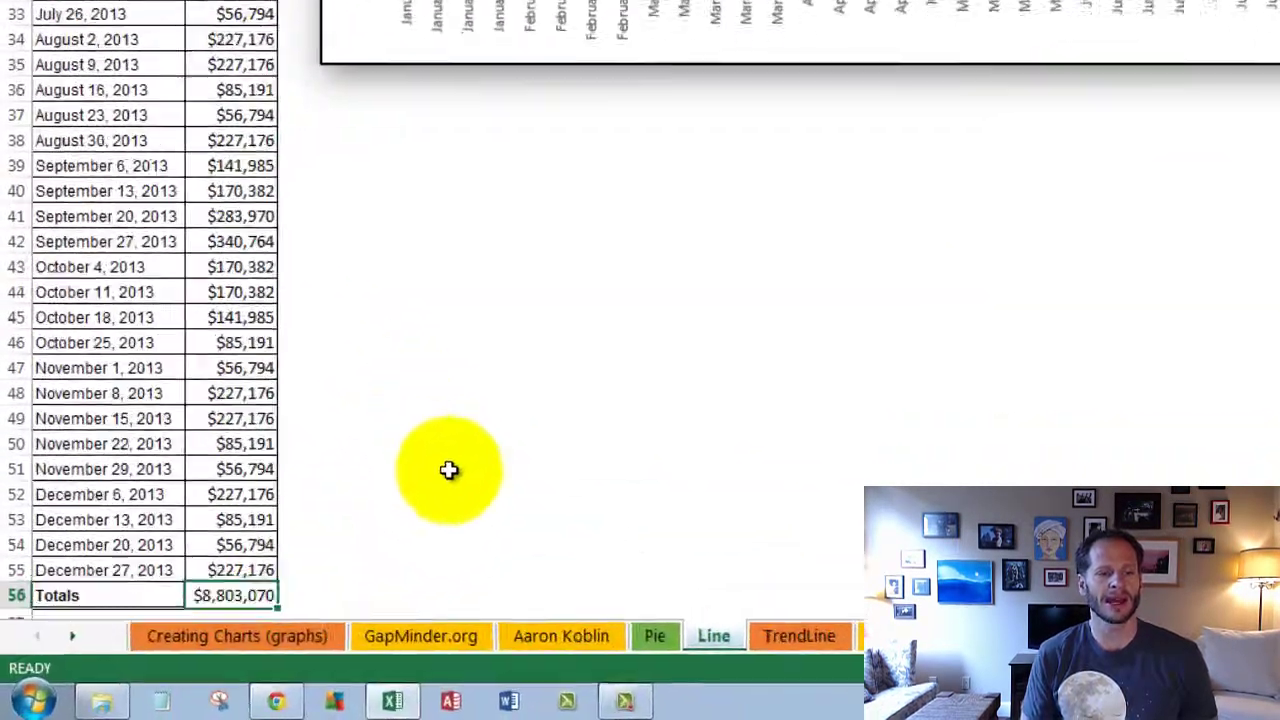
key("Up")
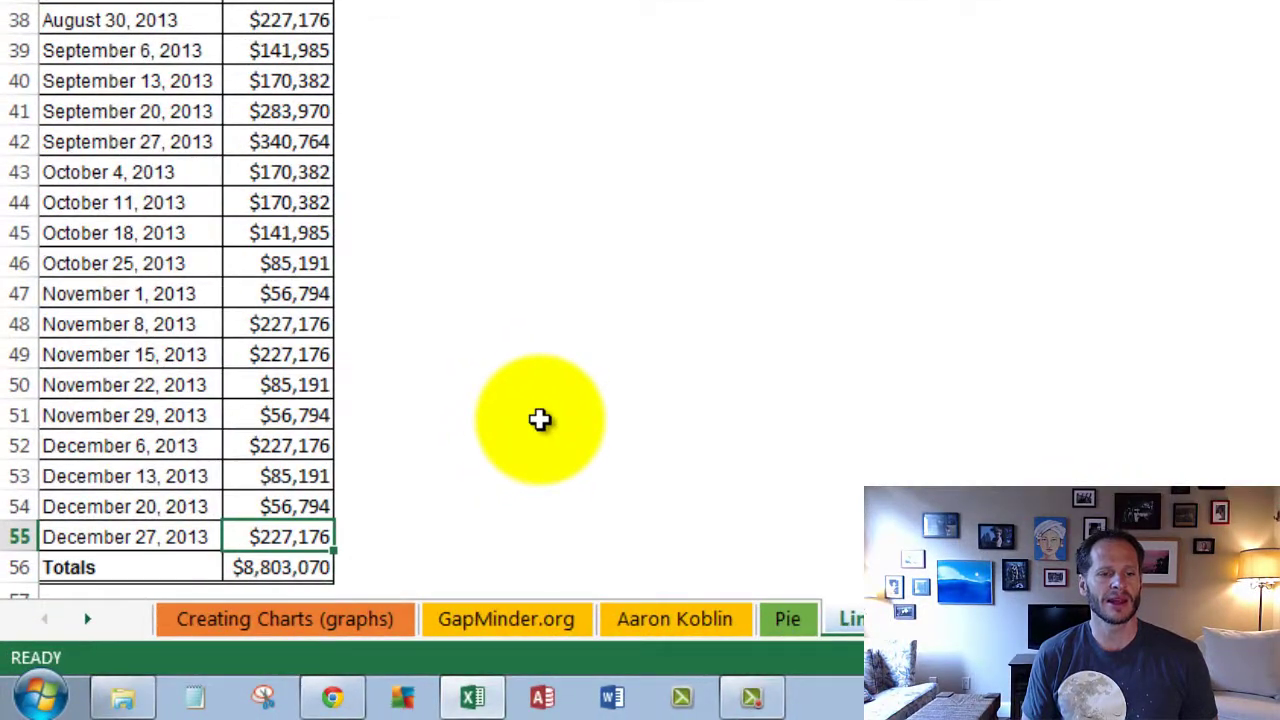
key("Down")
key("Up")
key("Down")
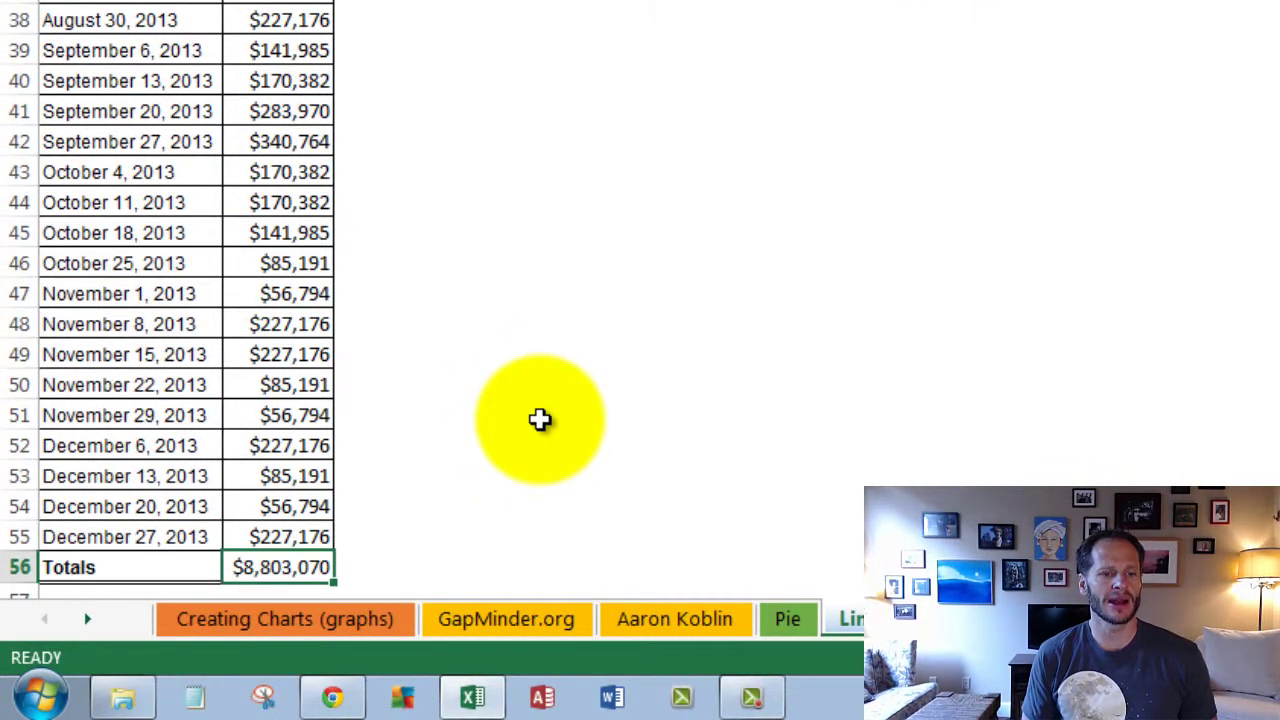
left_click_drag(300, 567, 152, 525)
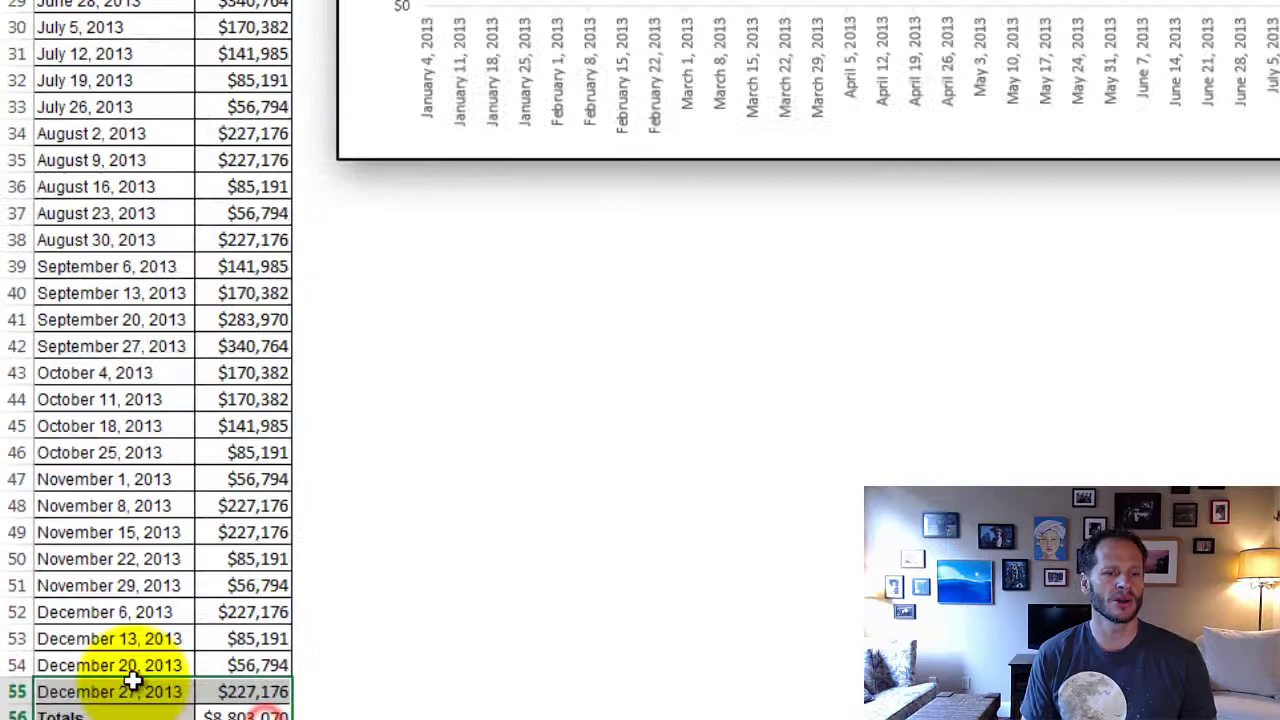
left_click_drag(133, 680, 72, 265)
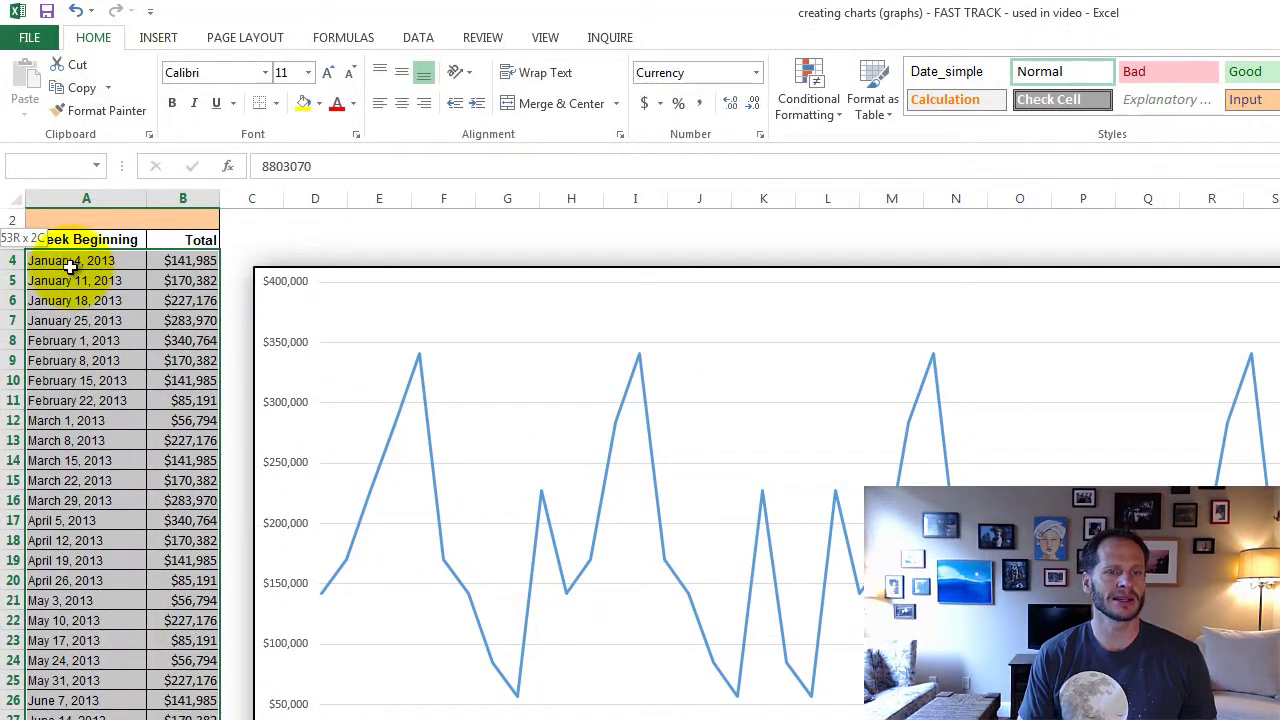
Insert a 2-D line chart of the selected weekly totals
left_click(155, 38)
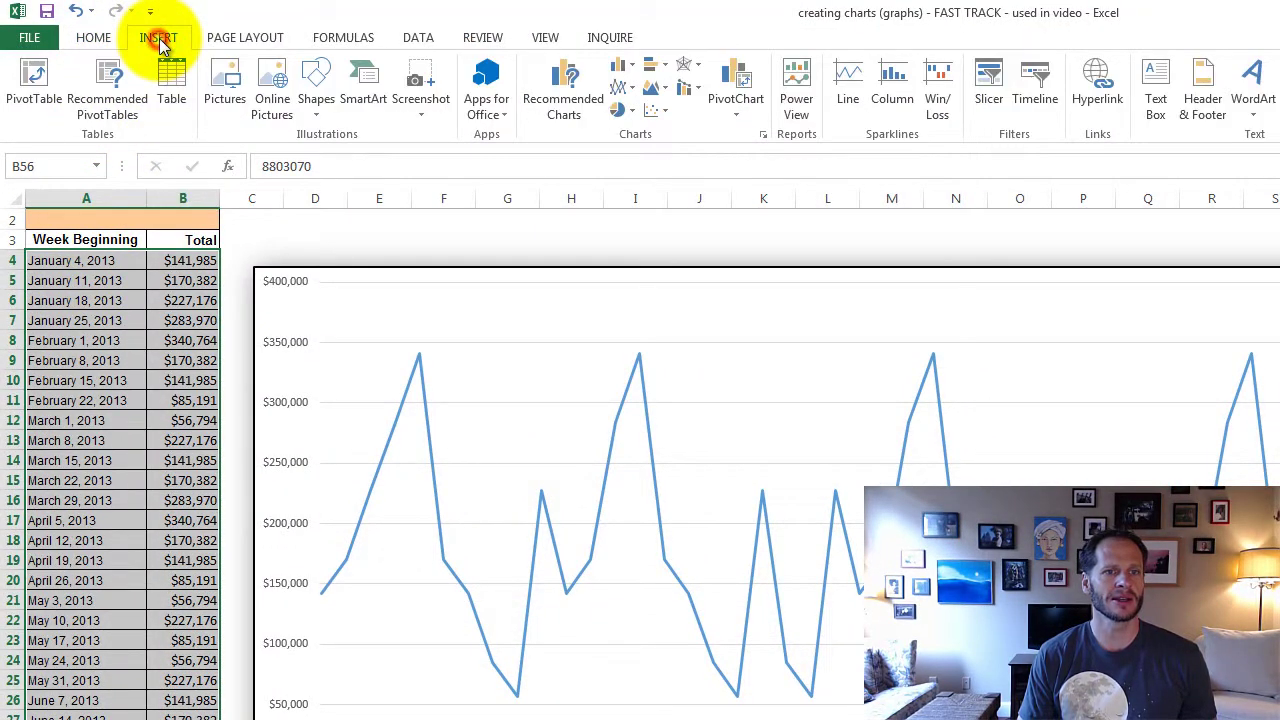
left_click(624, 92)
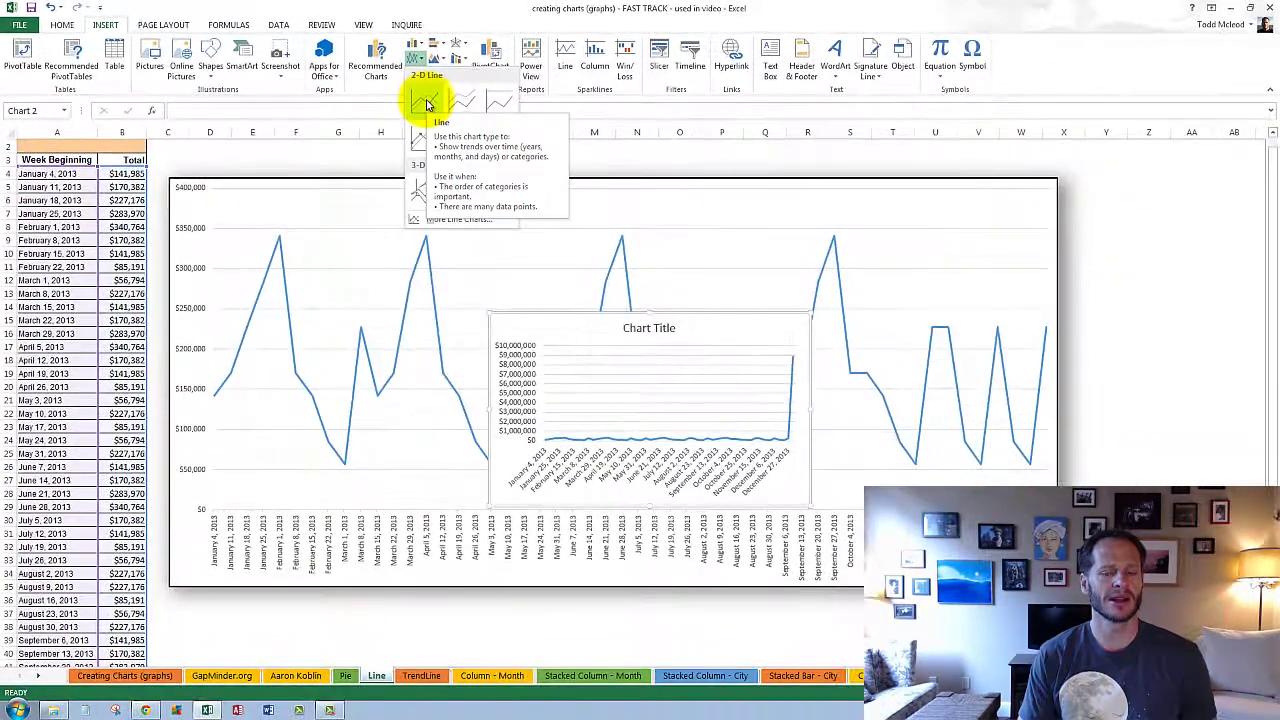
left_click(425, 103)
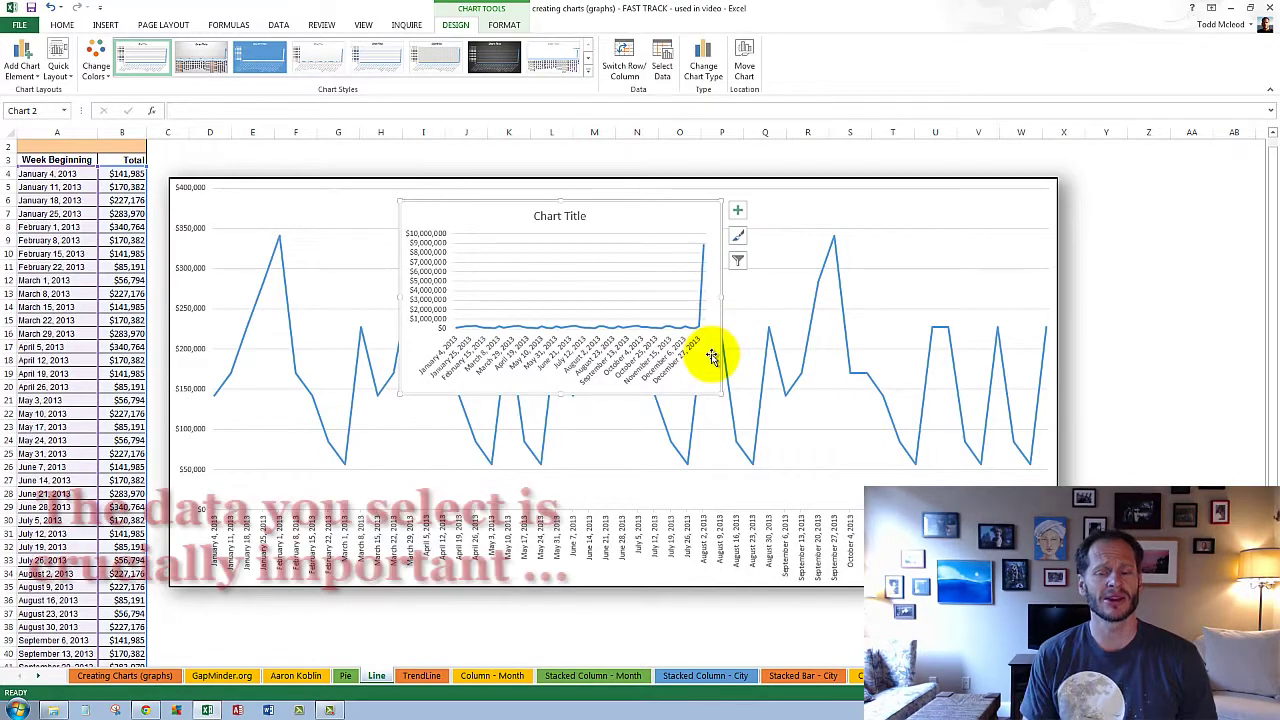
Insert a 2-D line chart titled Total from the weekly data and move it to the upper right
left_click_drag(704, 369, 690, 367)
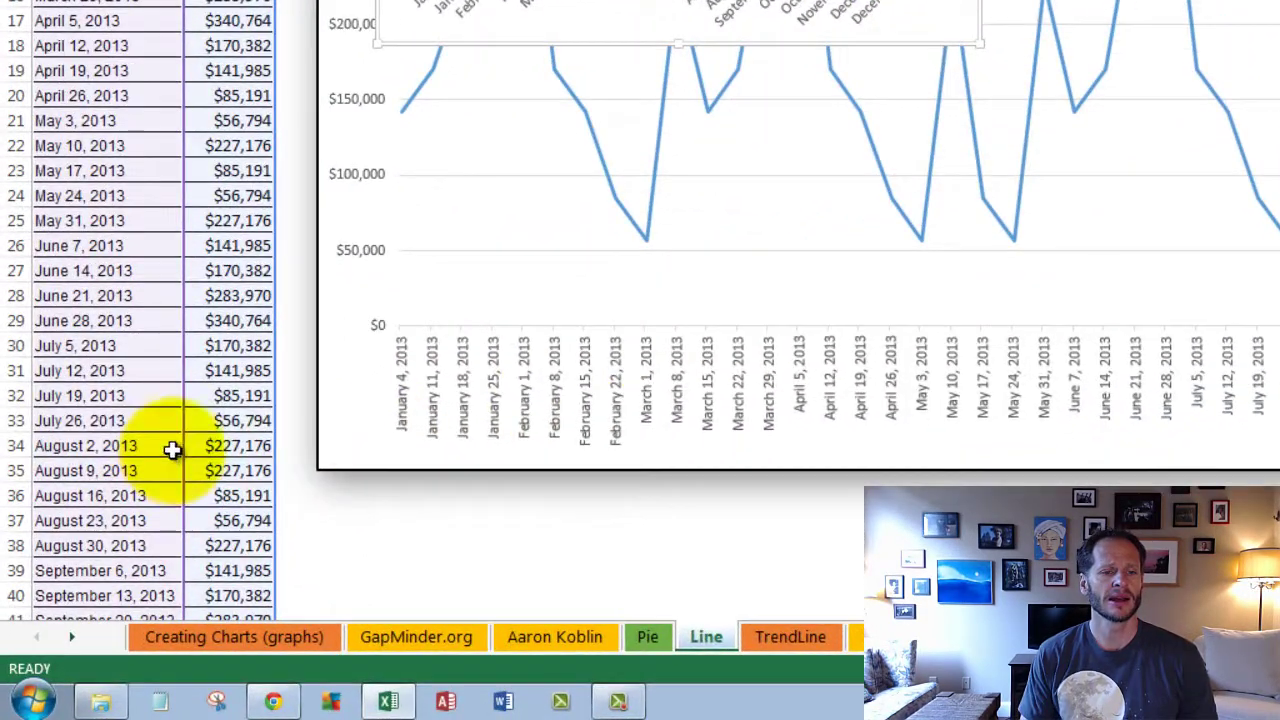
left_click(113, 563)
scroll(249, 457, "down", 6)
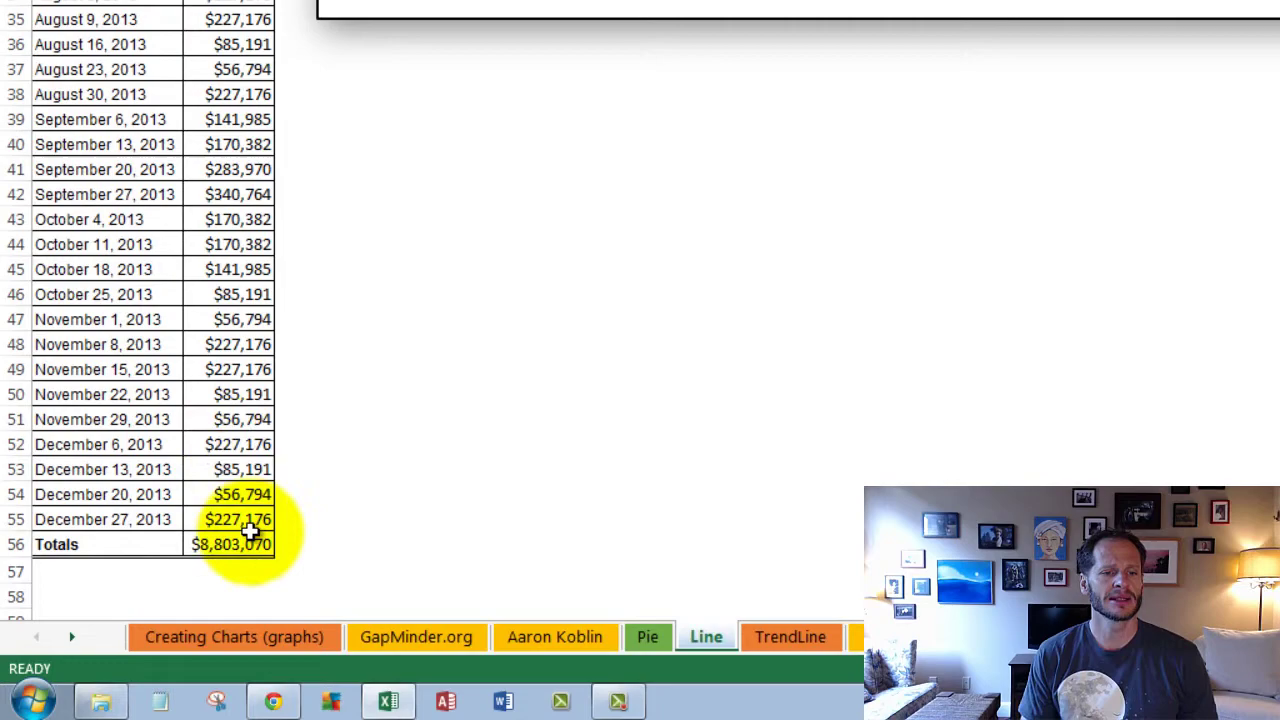
left_click_drag(249, 517, 57, 252)
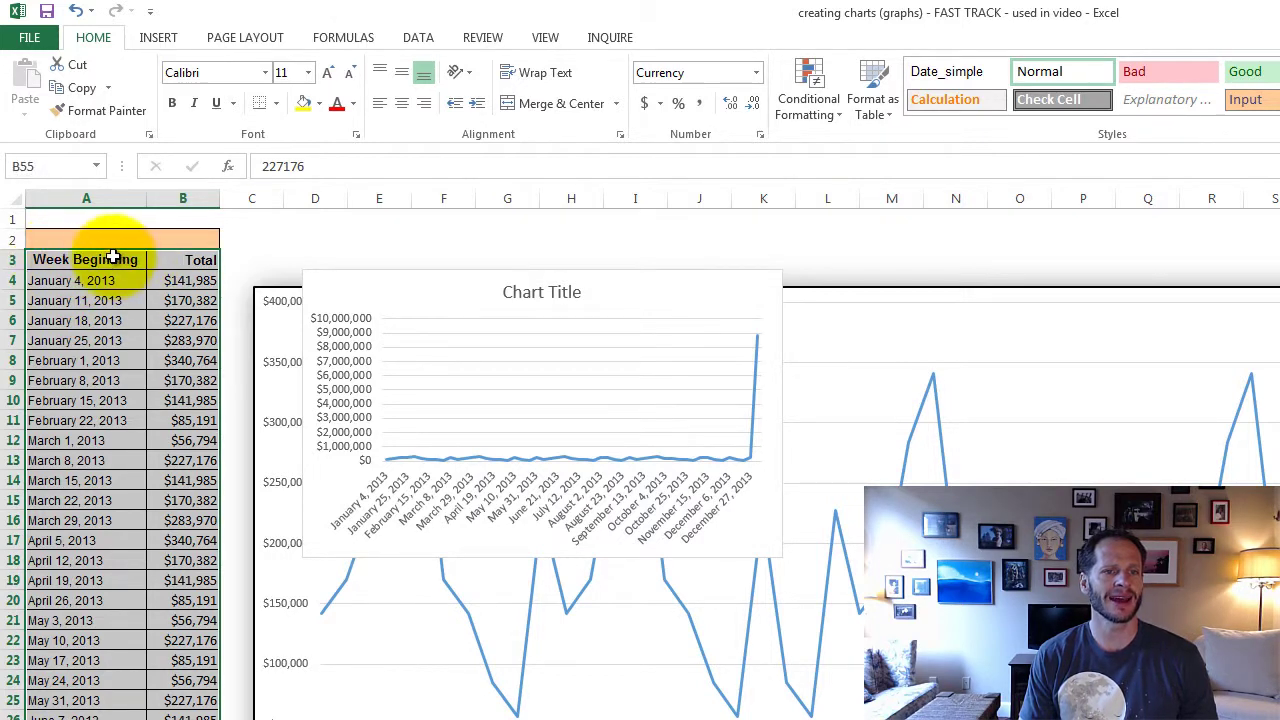
left_click(158, 37)
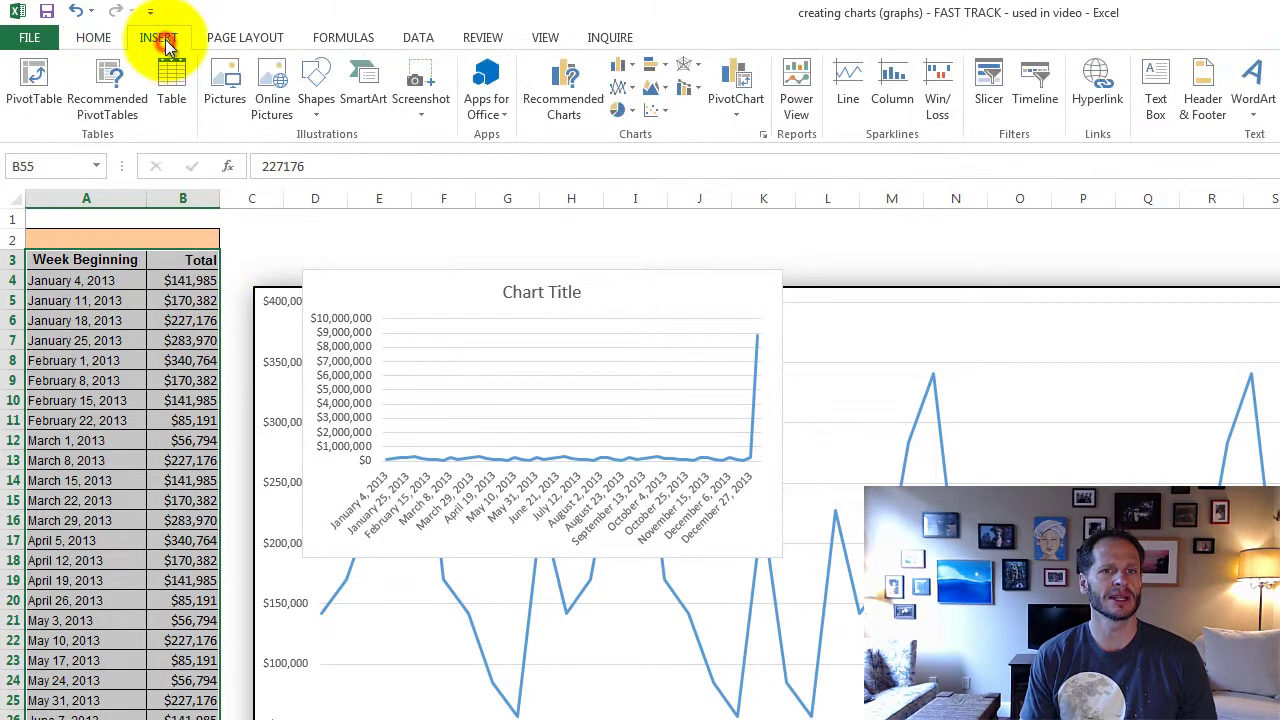
left_click(638, 90)
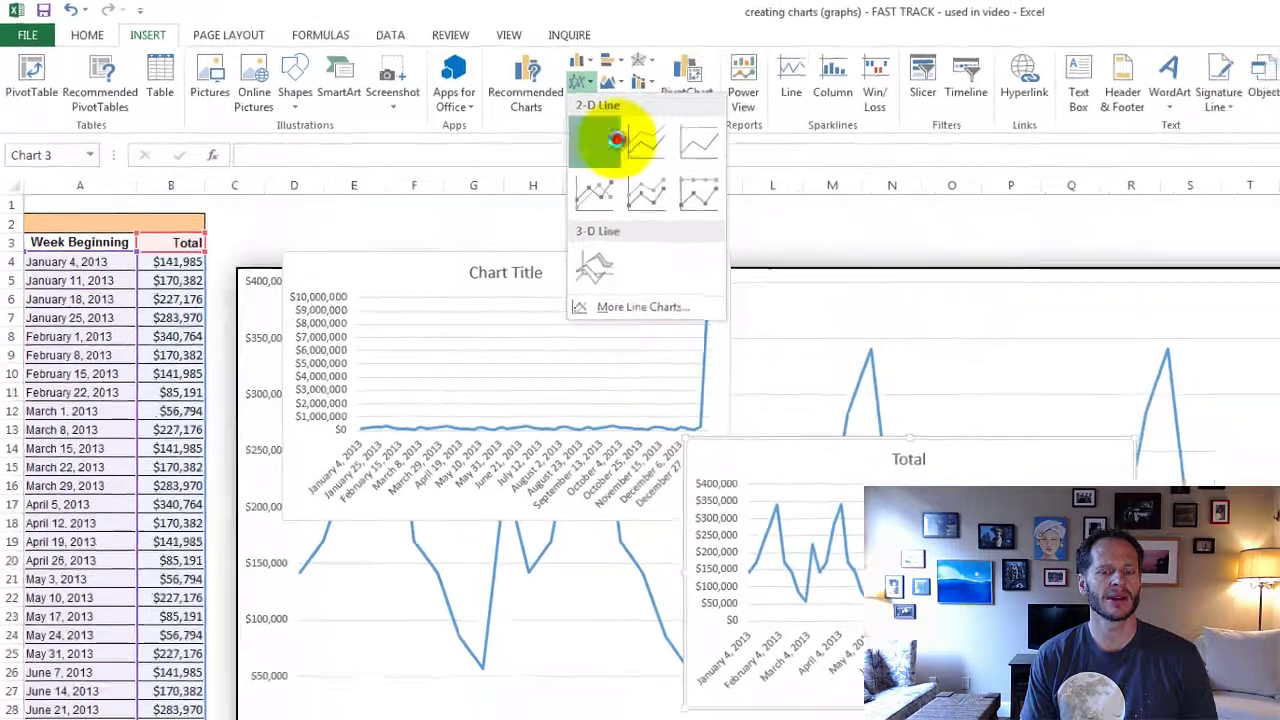
left_click(660, 146)
left_click_drag(775, 377, 923, 200)
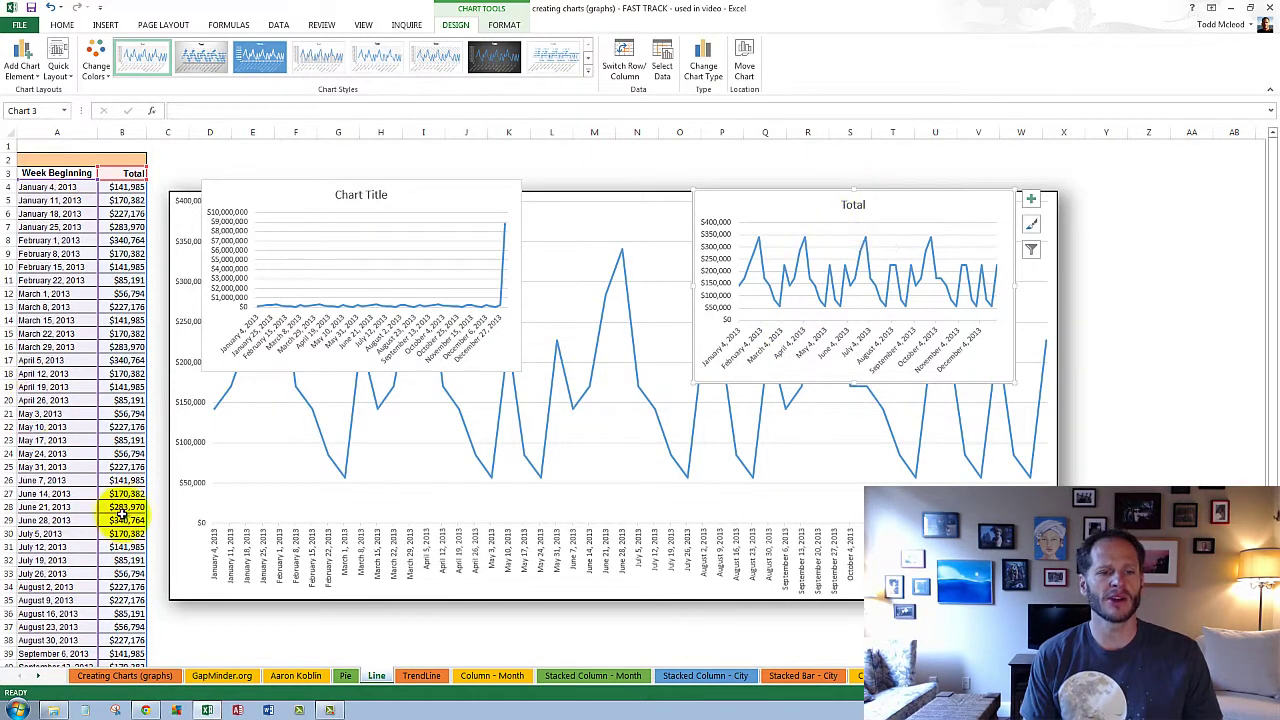
Select the weekly dates and totals without the Totals row and insert another line chart
scroll(120, 560, "down", 5)
scroll(120, 565, "down", 4)
left_click_drag(122, 503, 50, 152)
left_click_drag(62, 77, 48, 170)
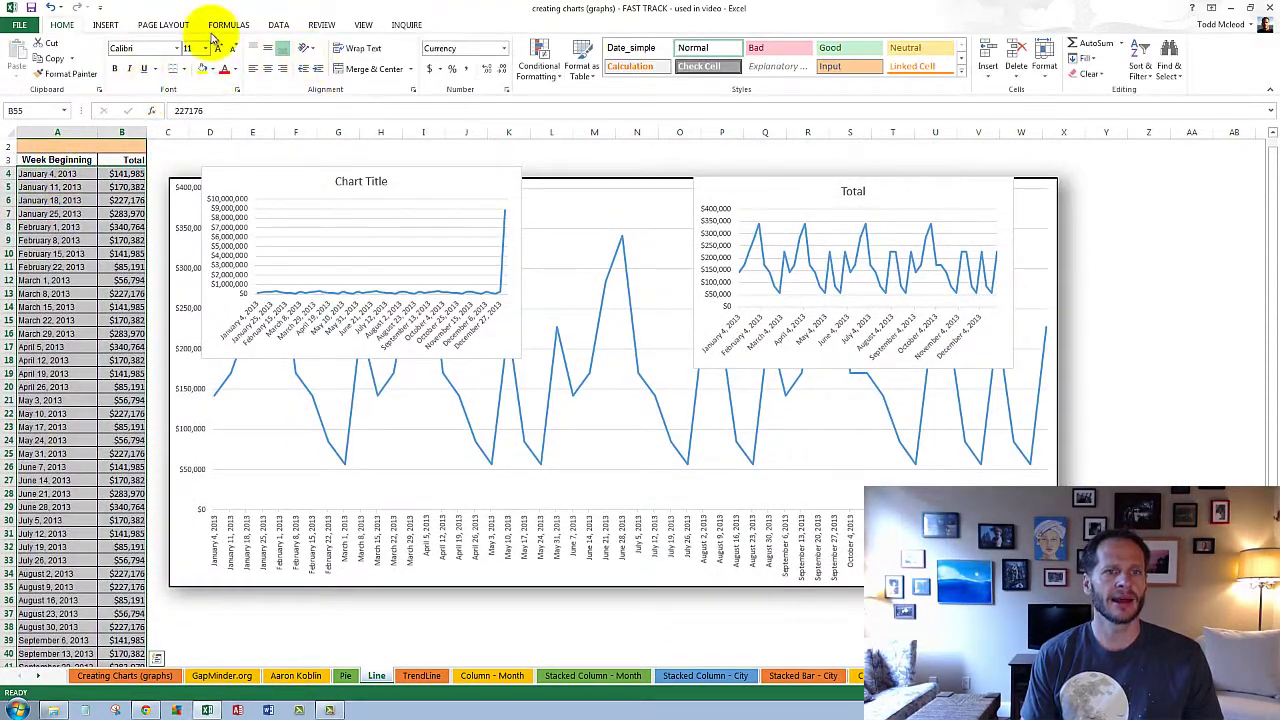
left_click(105, 27)
left_click(417, 49)
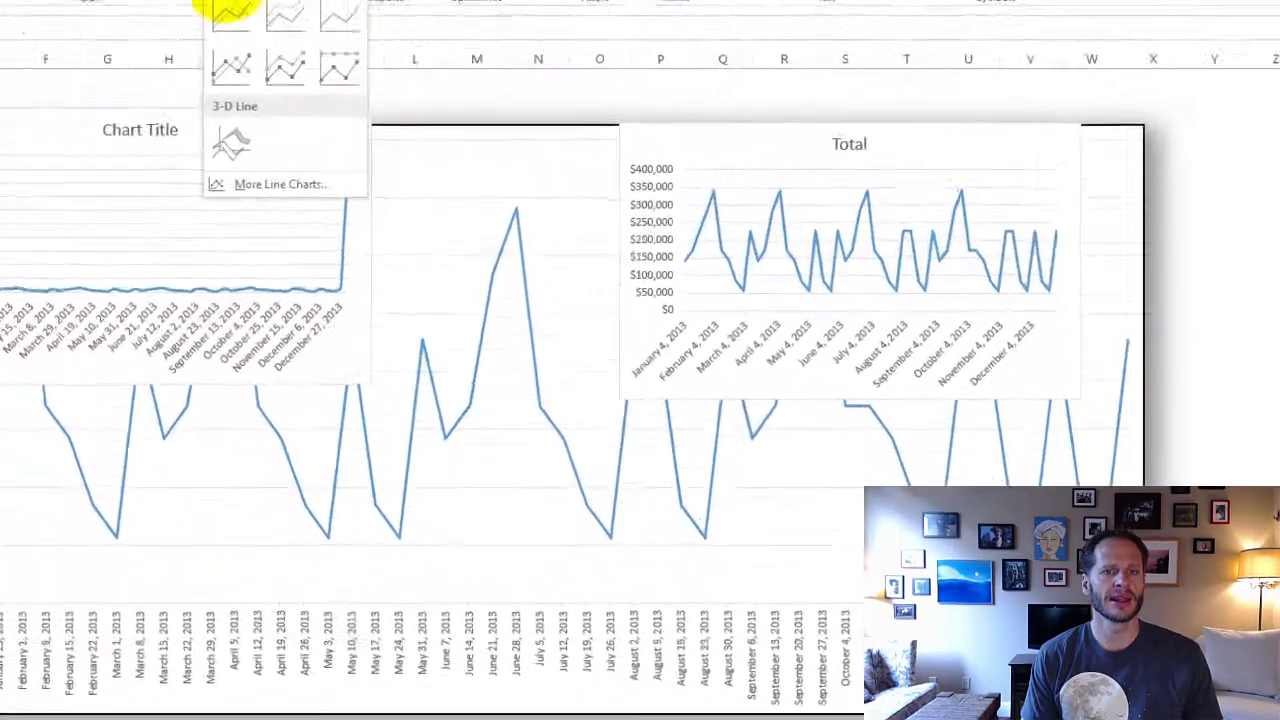
left_click(420, 96)
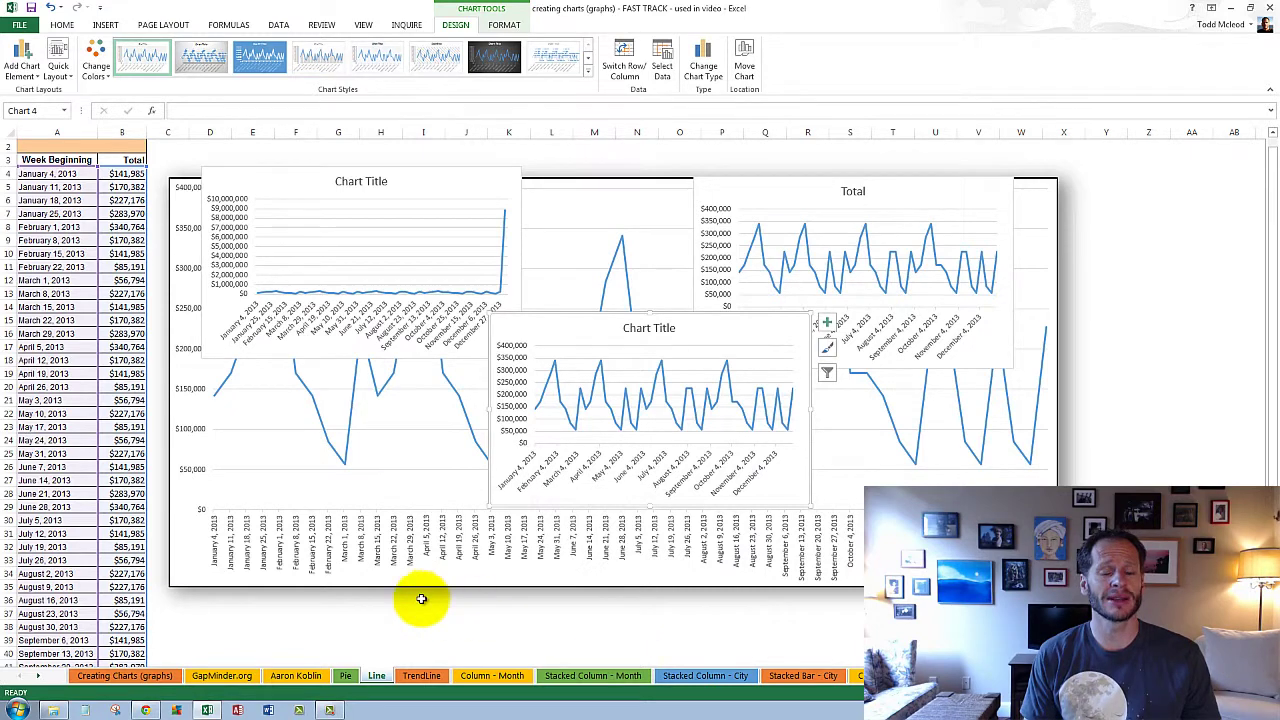
On the TrendLine sheet, add a Linear Forecast trendline to the weekly totals line chart
left_click(411, 678)
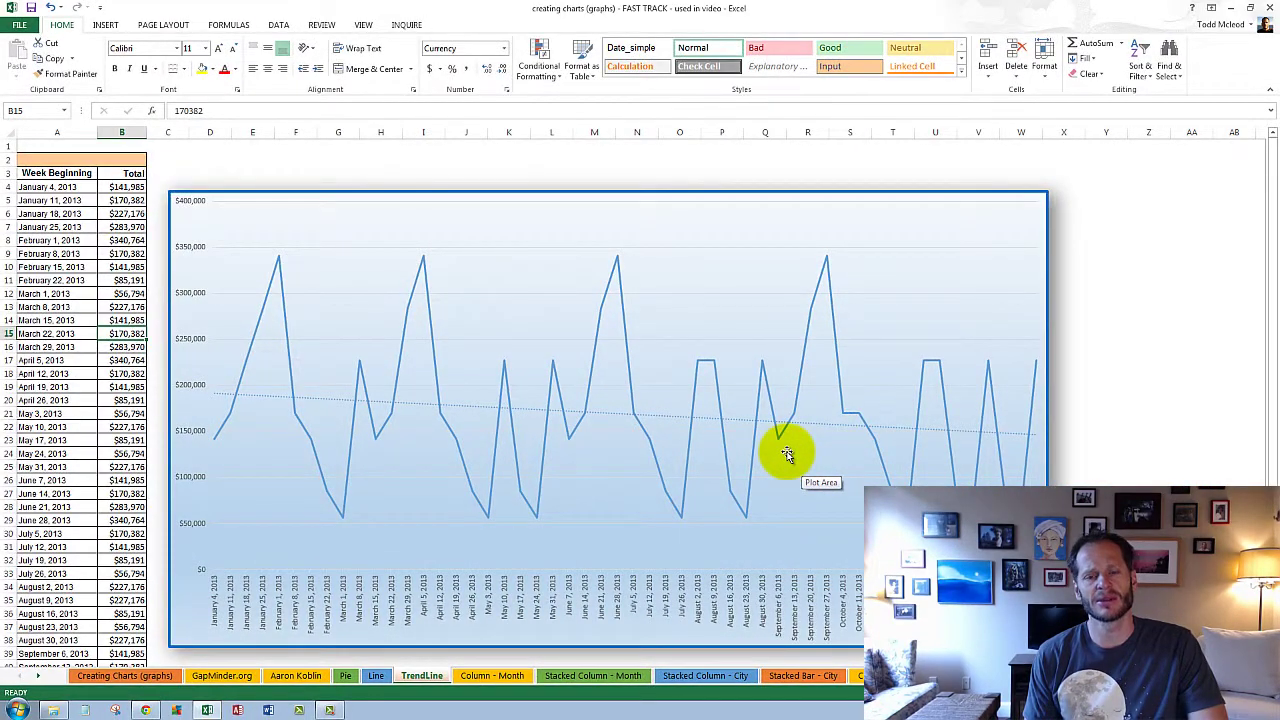
left_click(752, 227)
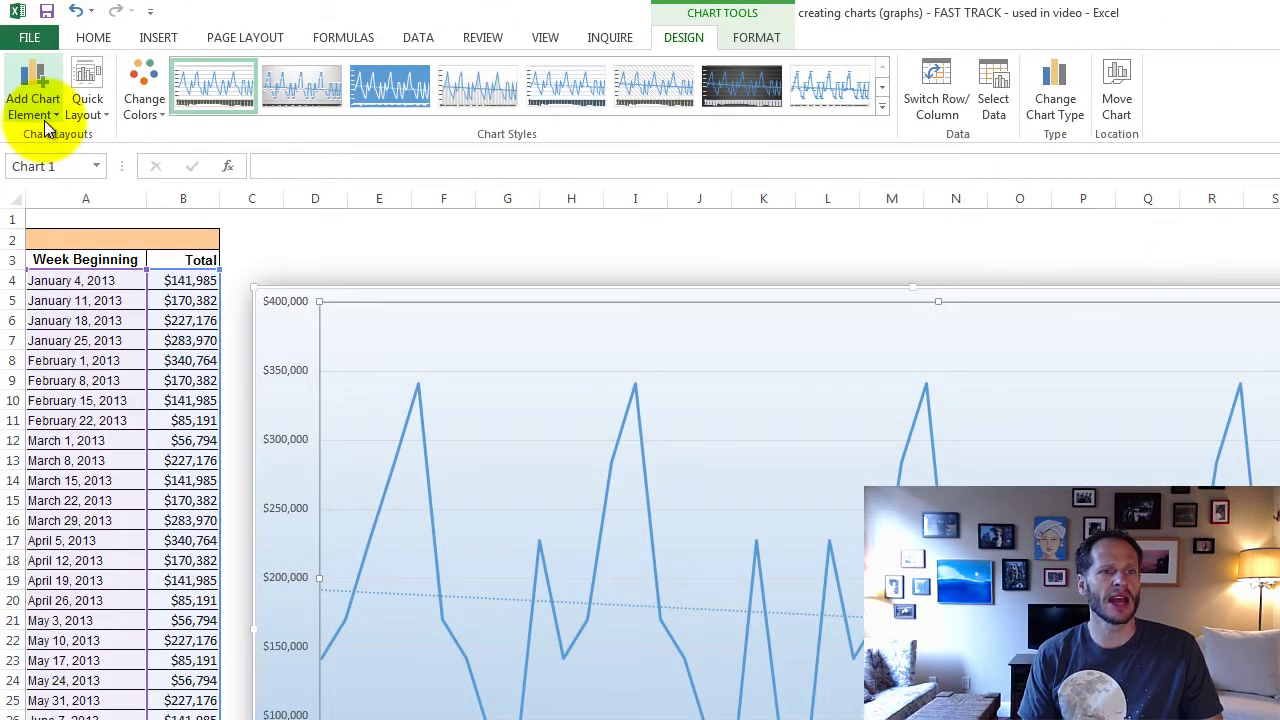
left_click(40, 110)
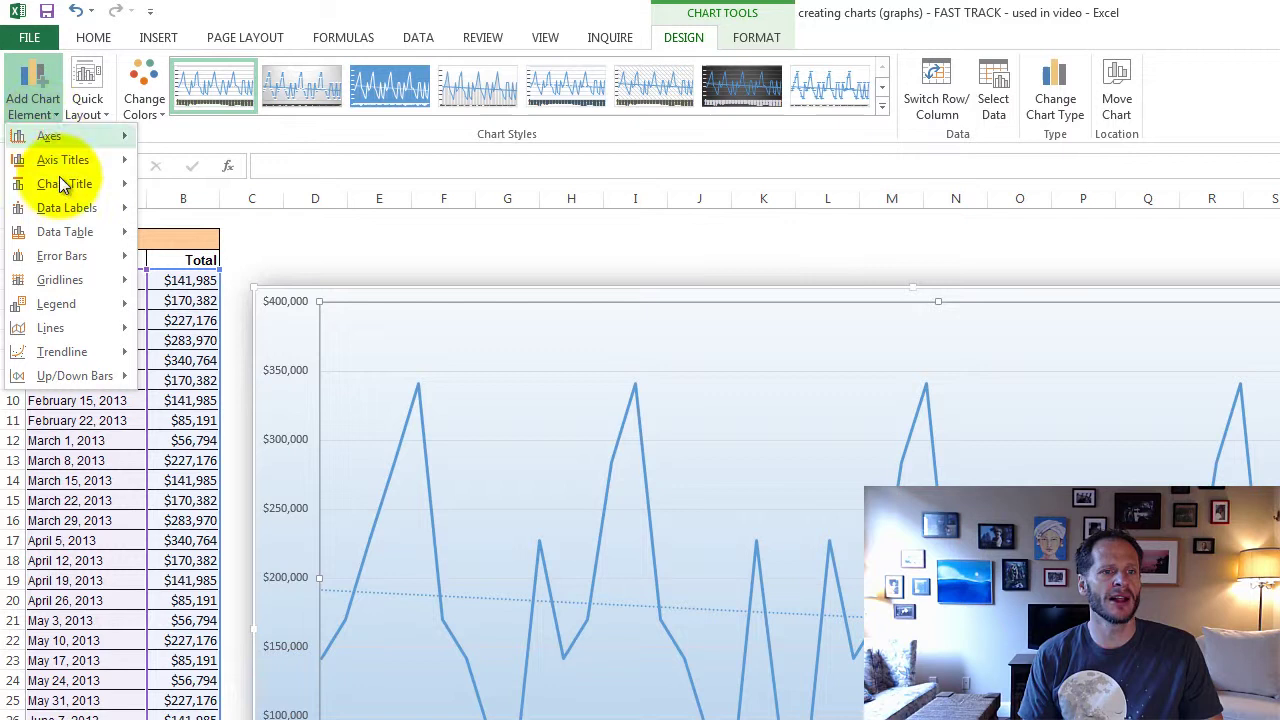
mouse_move(93, 355)
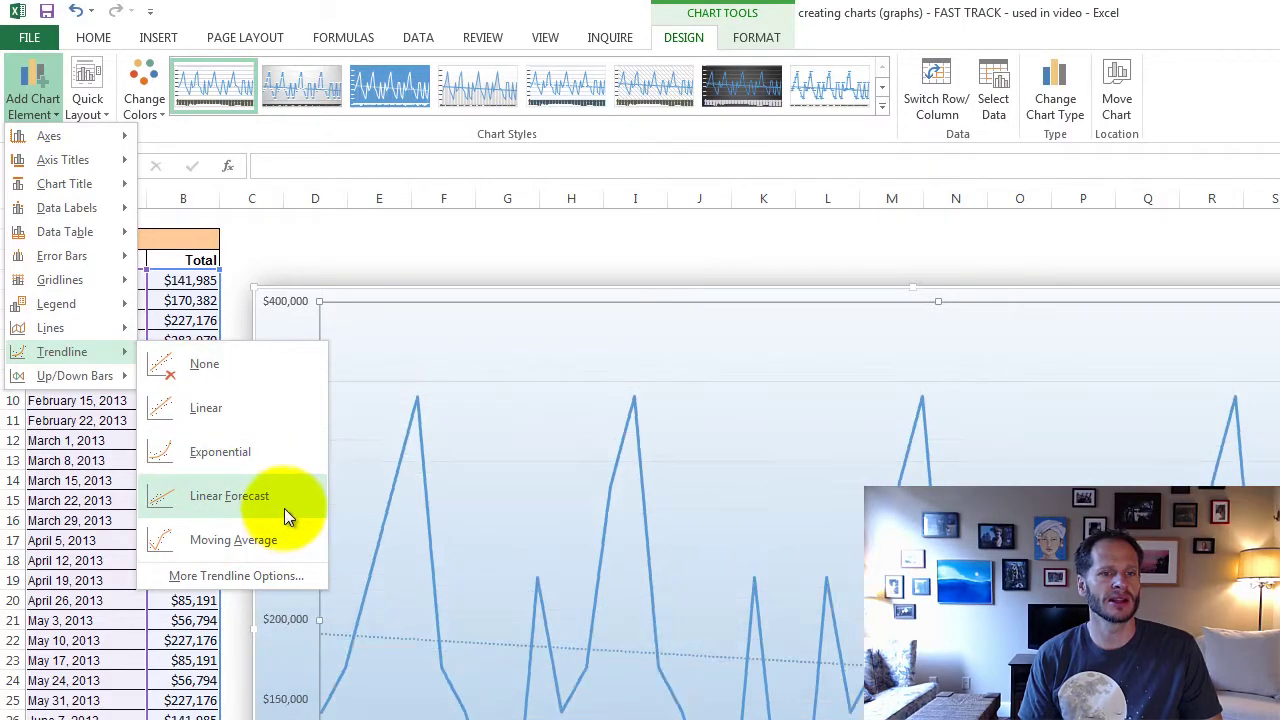
left_click(284, 506)
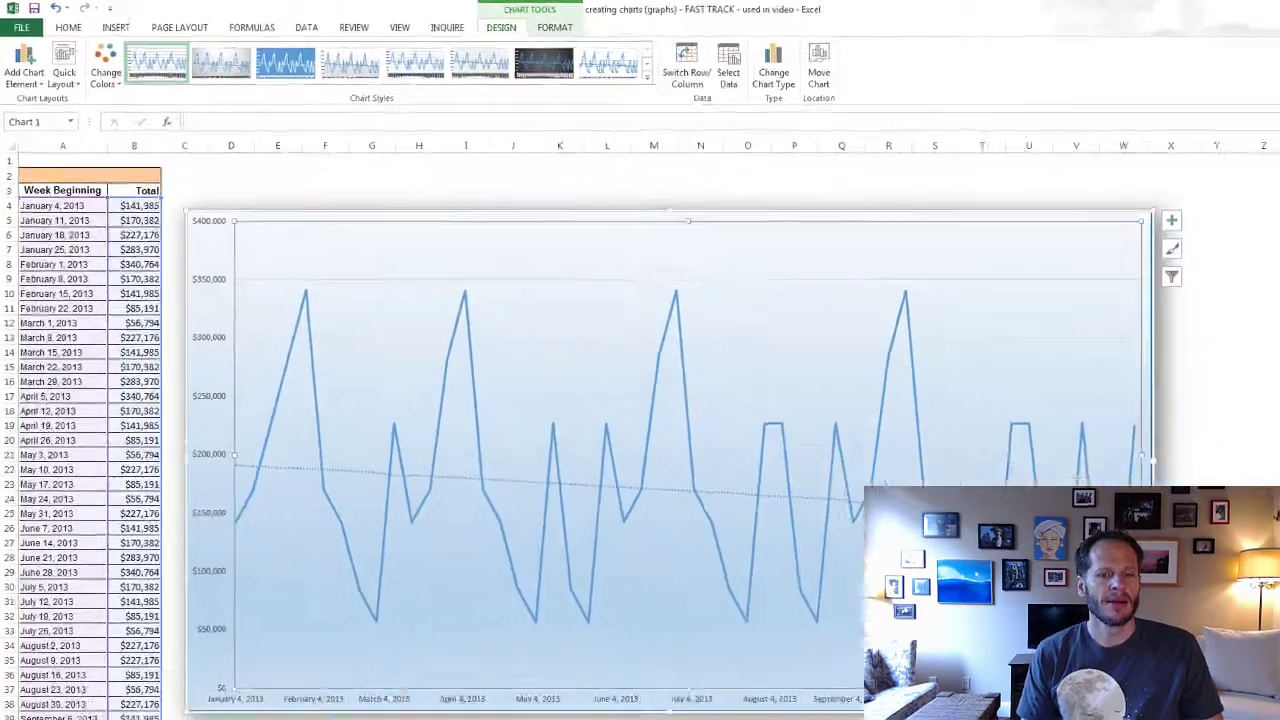
Go to the Column - Month city revenue sheet and show the INSERT ribbon
left_click(490, 676)
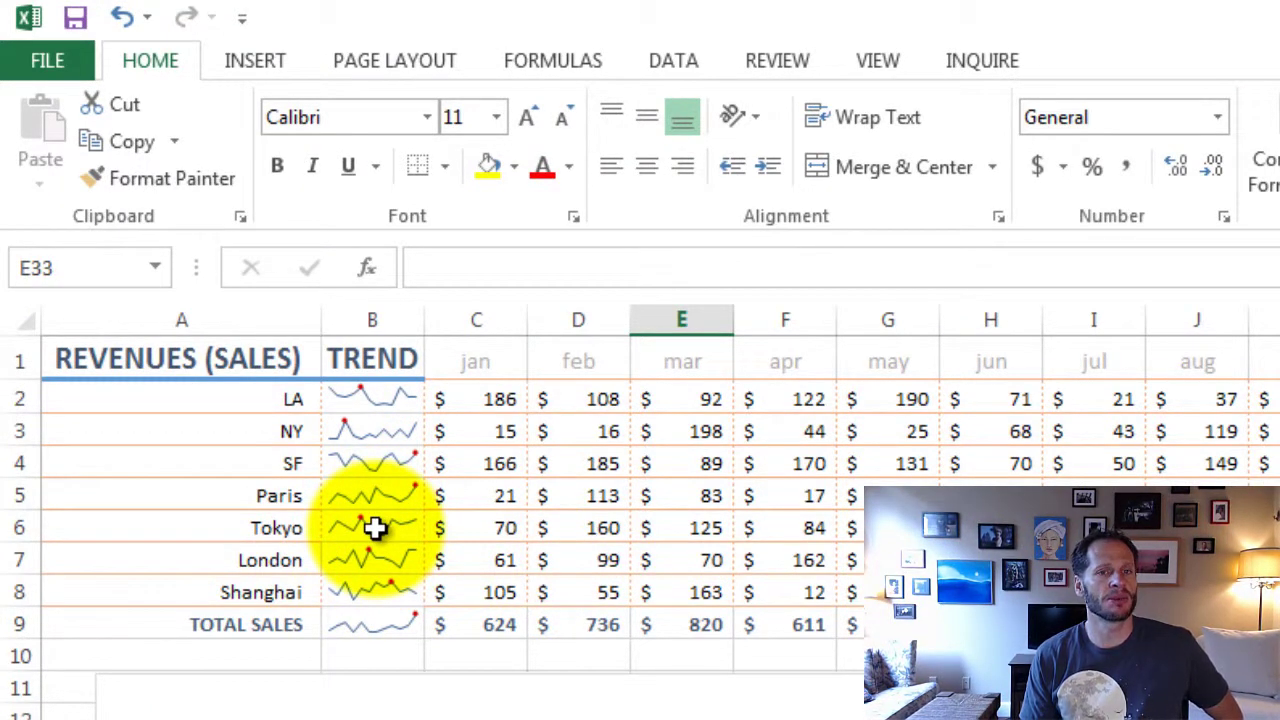
left_click(256, 61)
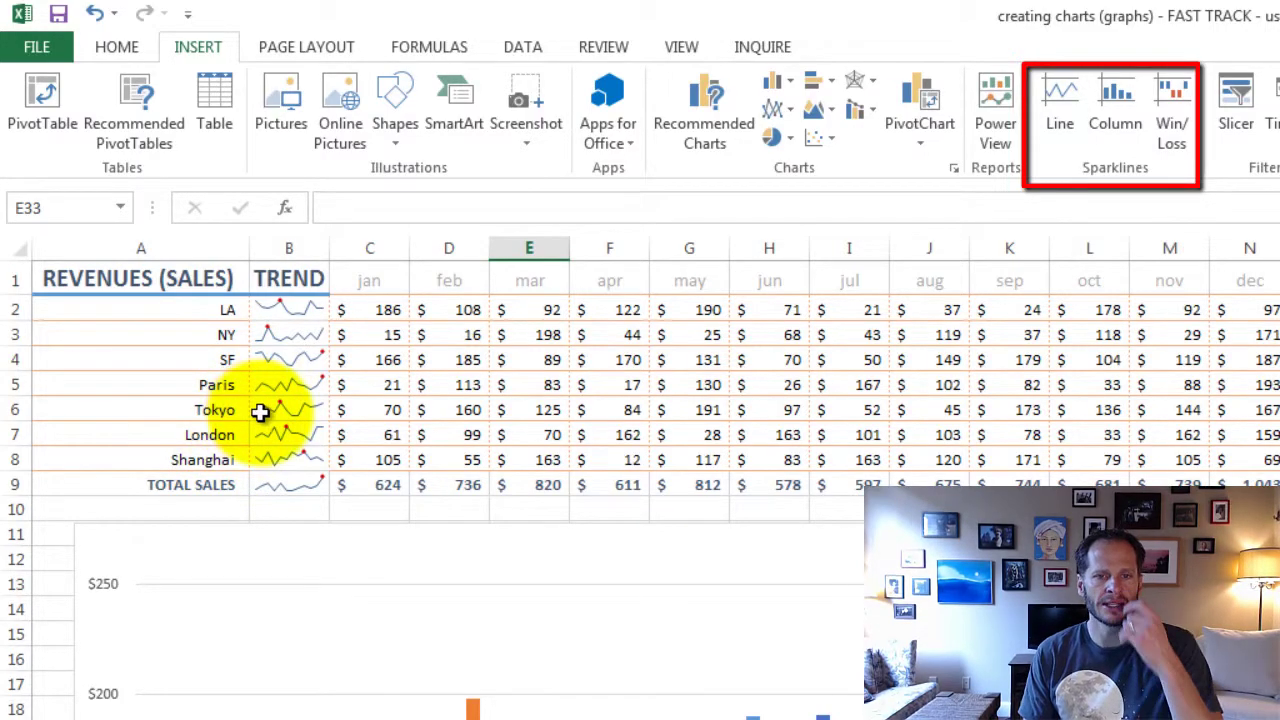
Create a line sparkline in P9 using the TOTAL SALES data range C9:N9
left_click_drag(388, 484, 1190, 457)
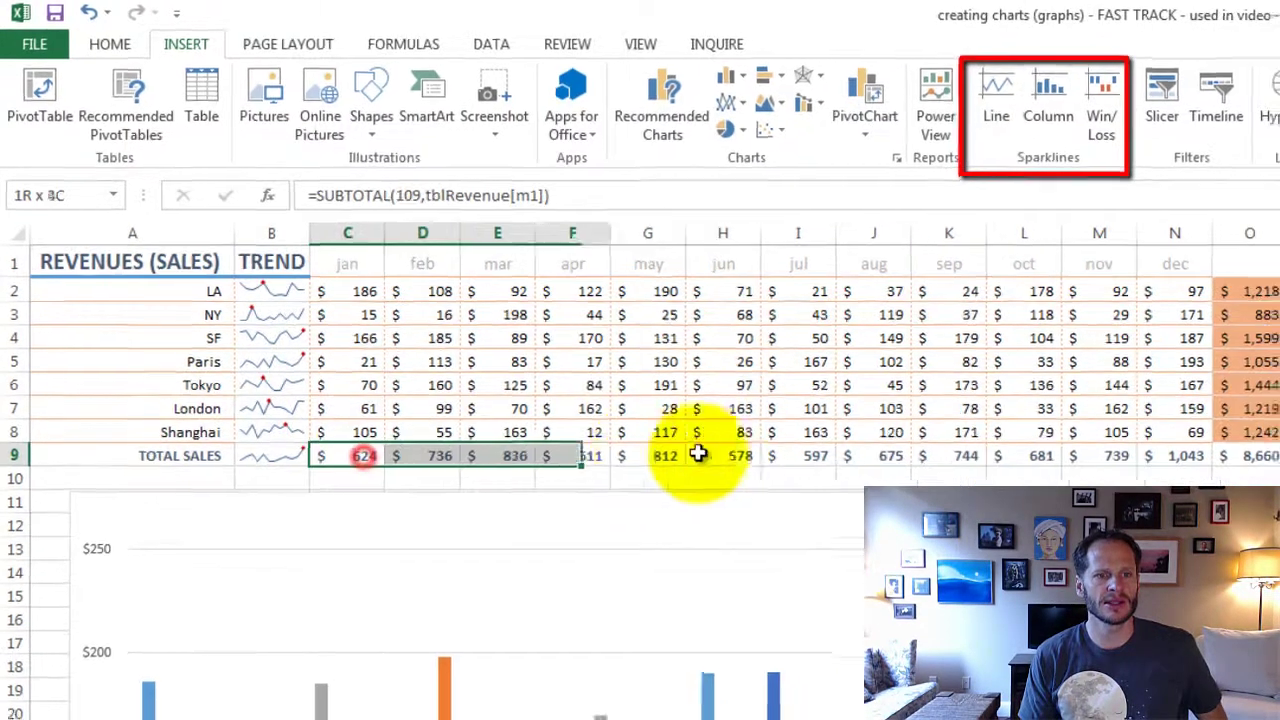
left_click(1118, 388)
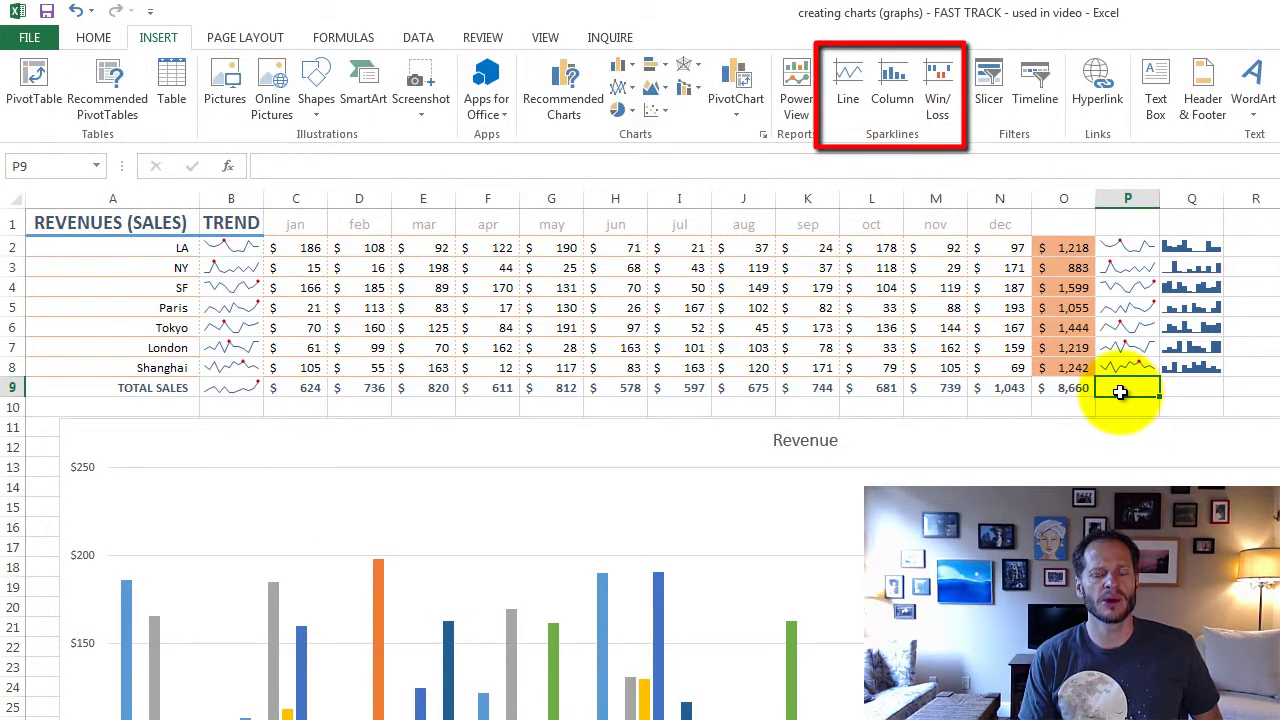
left_click(1192, 390)
left_click(1140, 390)
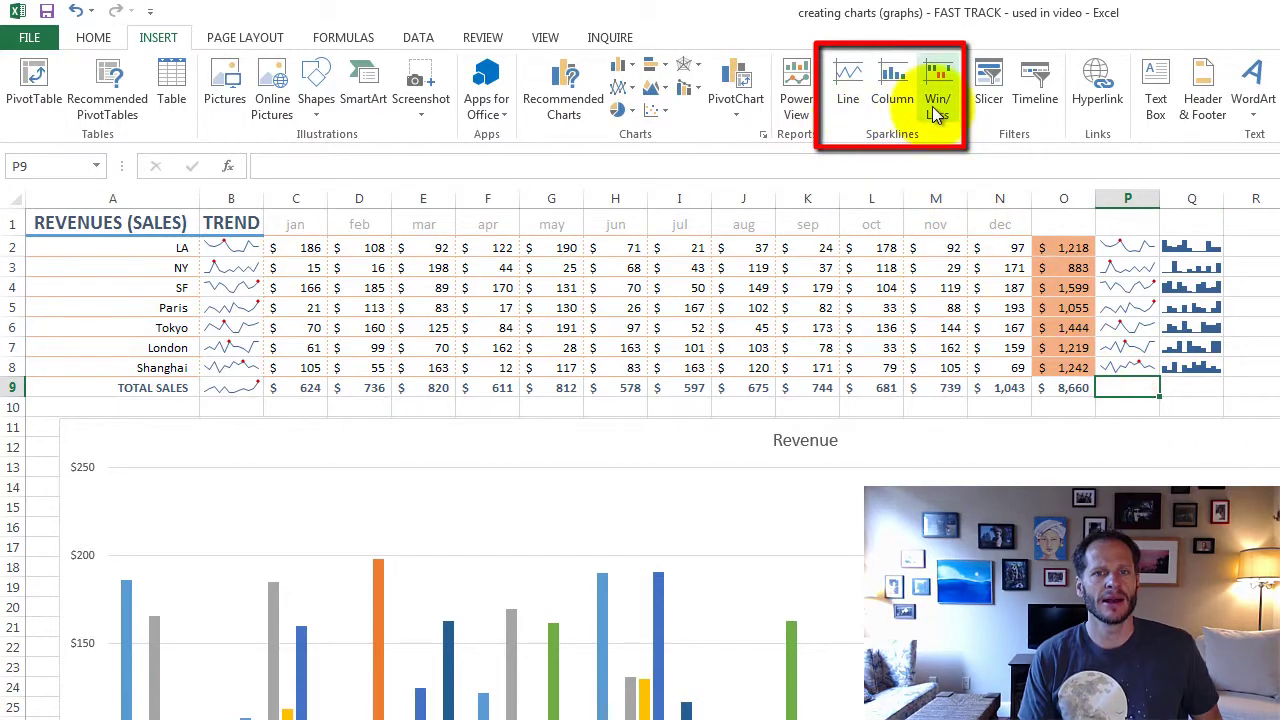
left_click(848, 88)
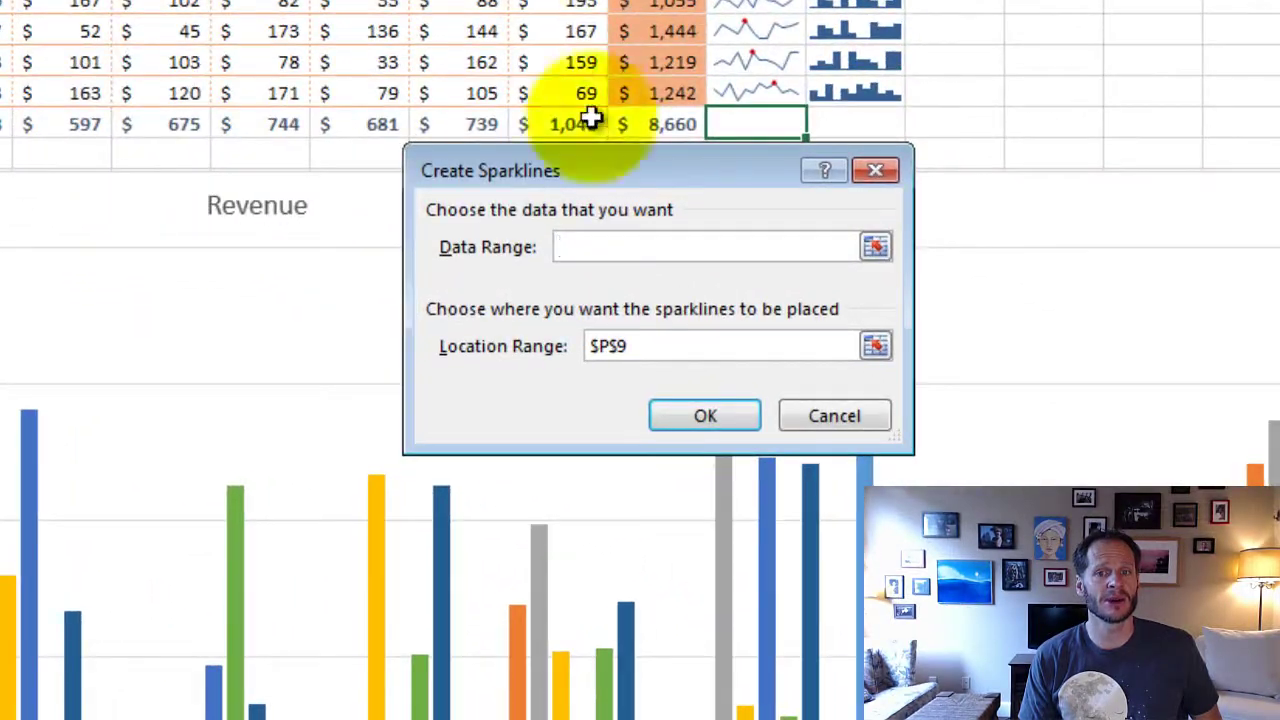
left_click_drag(606, 171, 606, 228)
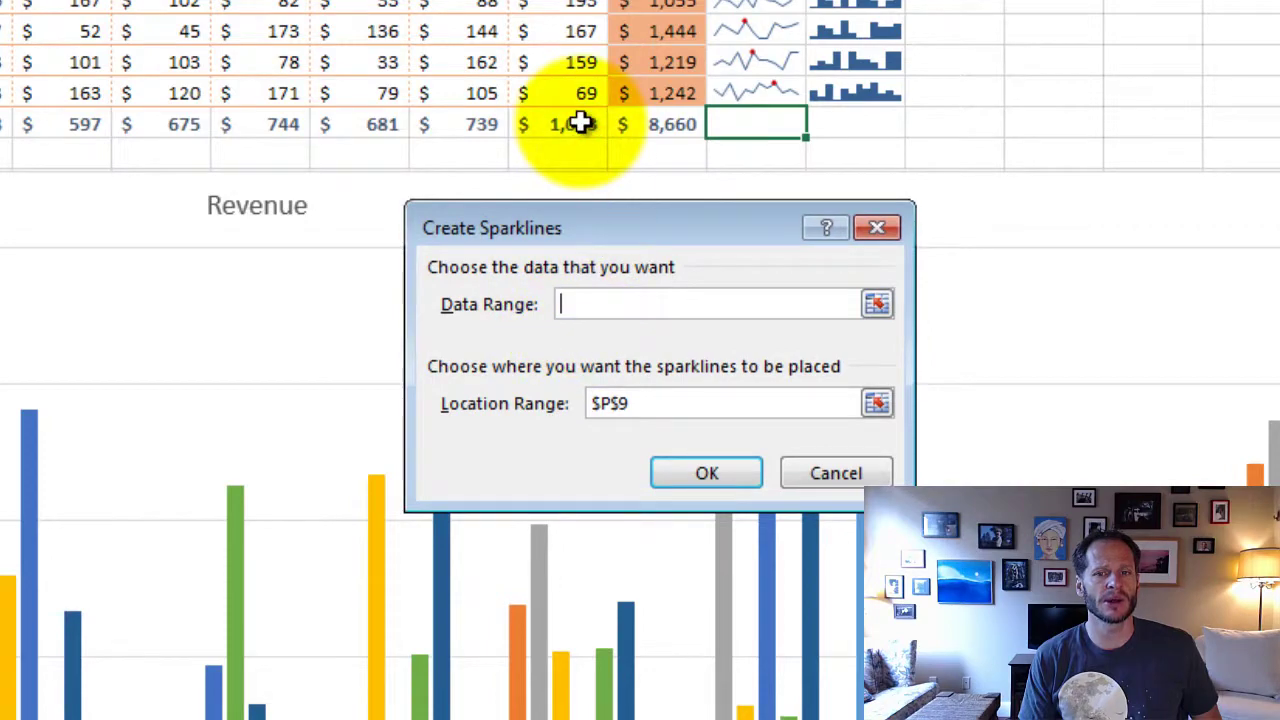
left_click_drag(580, 123, 101, 87)
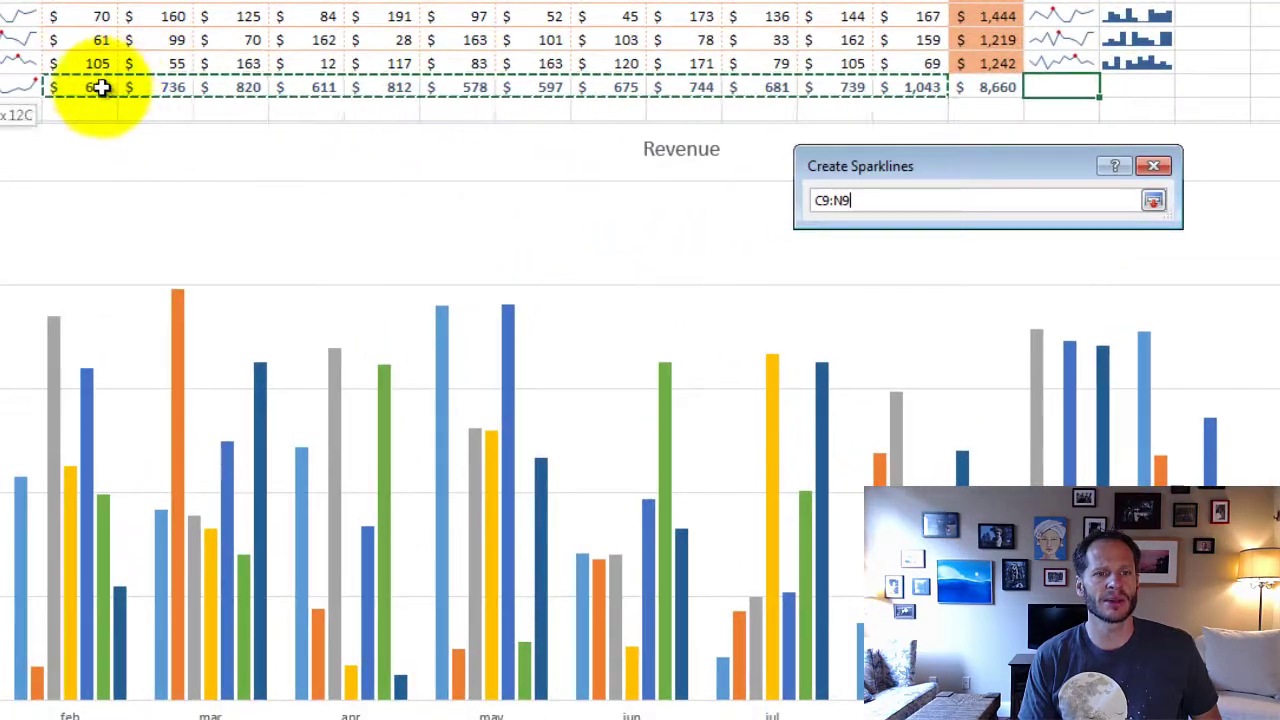
left_click(1040, 353)
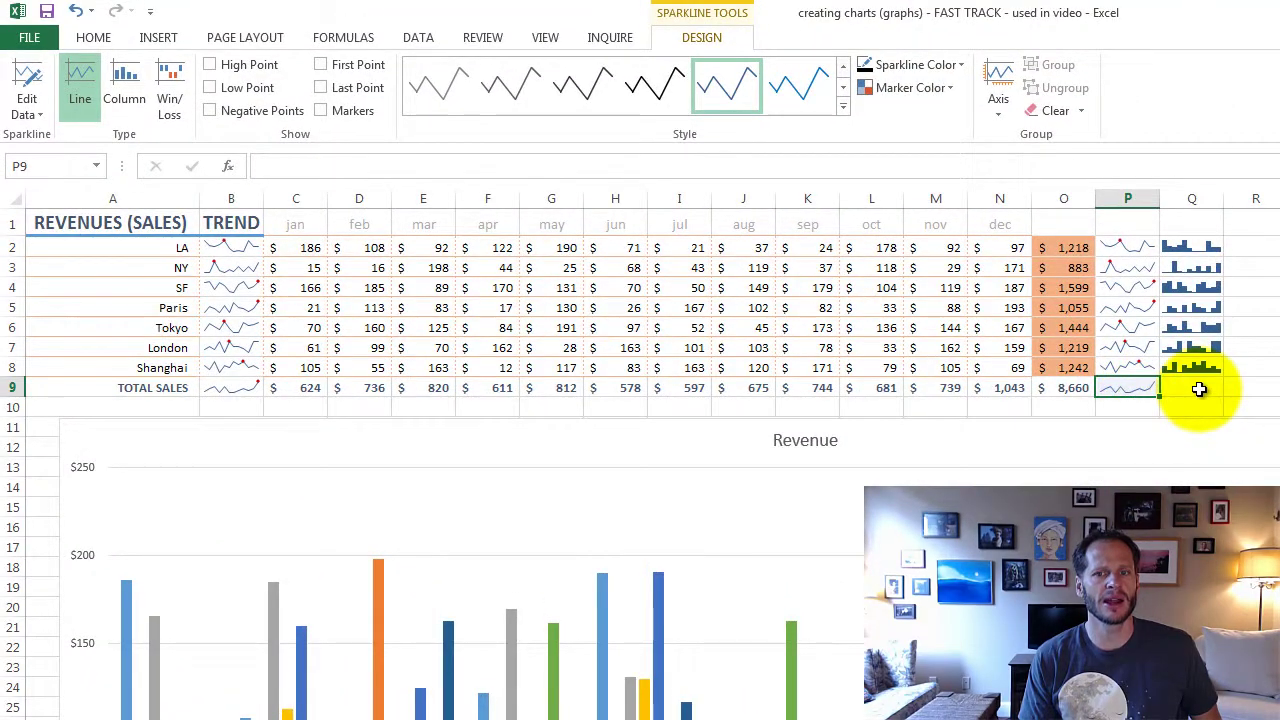
Turn on High Point markers for the P9 sparkline
left_click(1182, 390)
left_click(1135, 389)
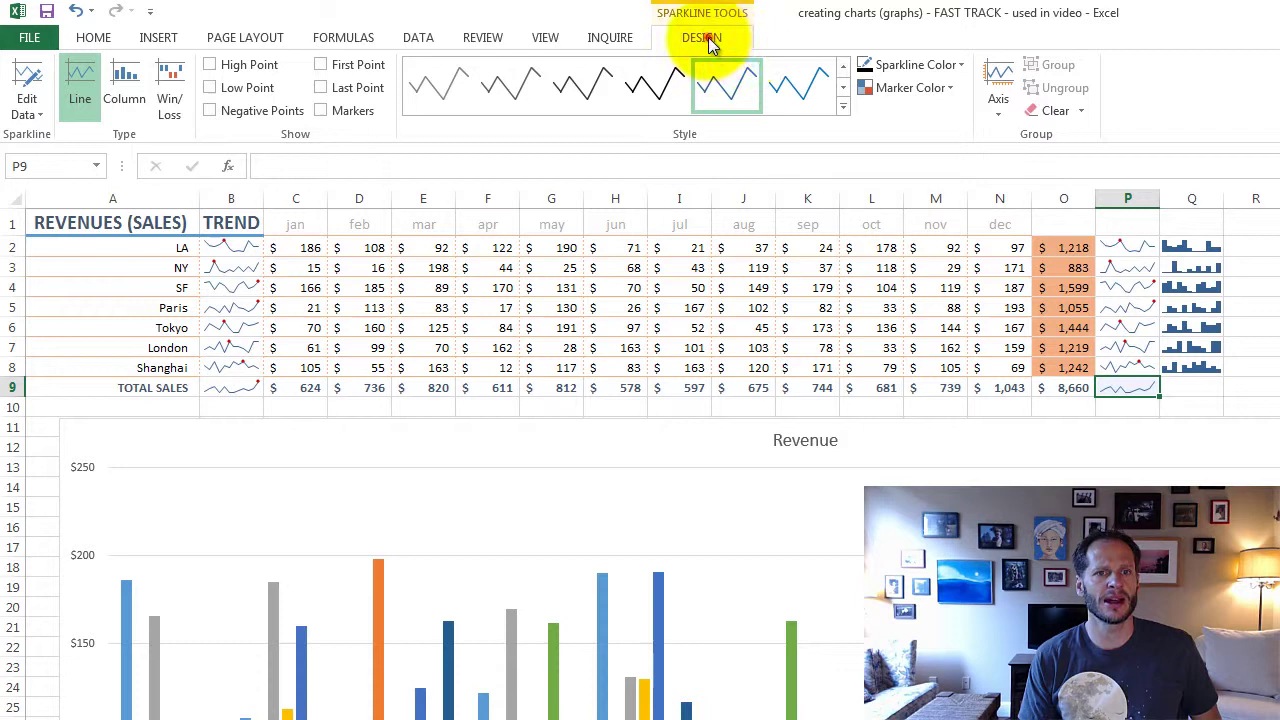
left_click(210, 87)
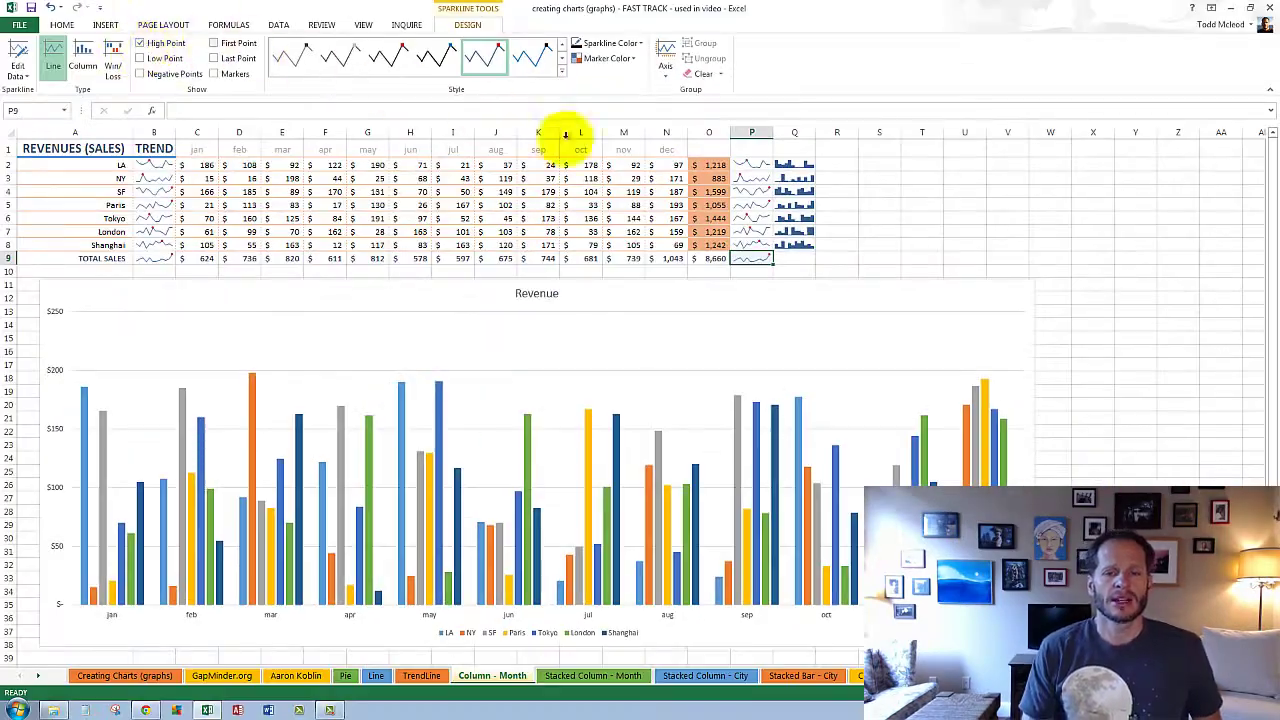
Insert a 2-D clustered column chart of the cities' monthly revenues
left_click(987, 295)
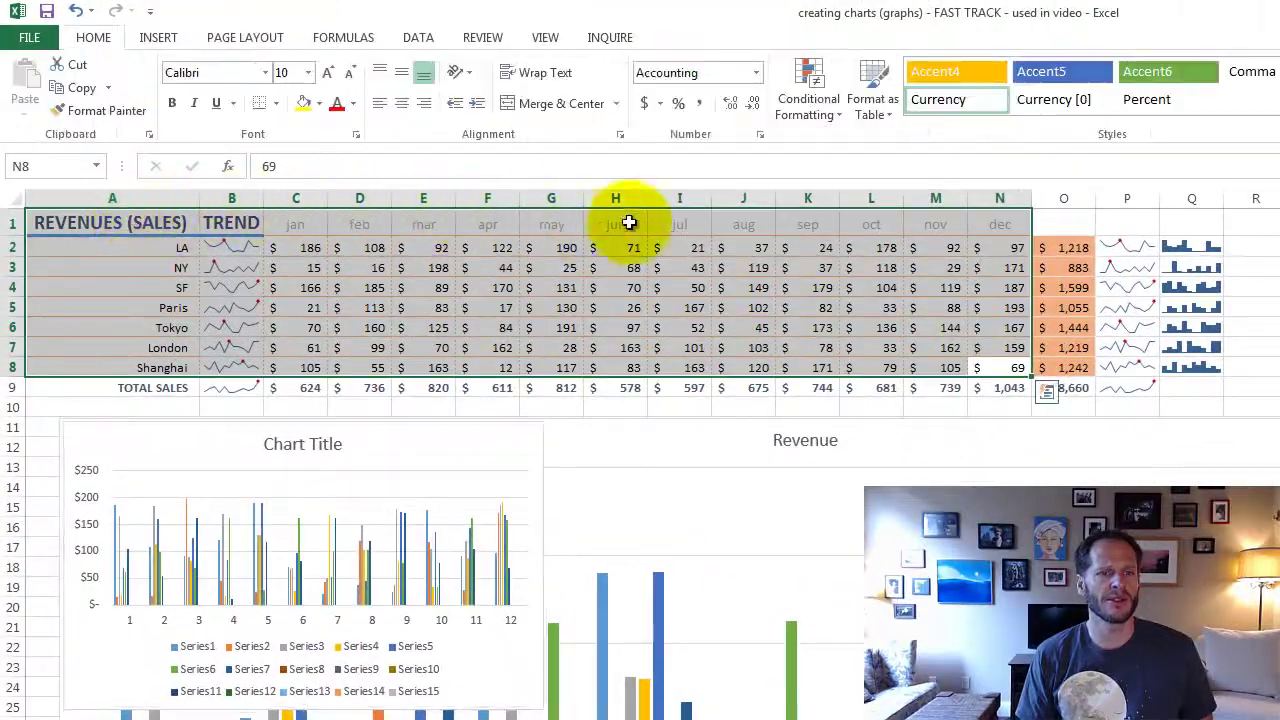
left_click(160, 37)
left_click(620, 64)
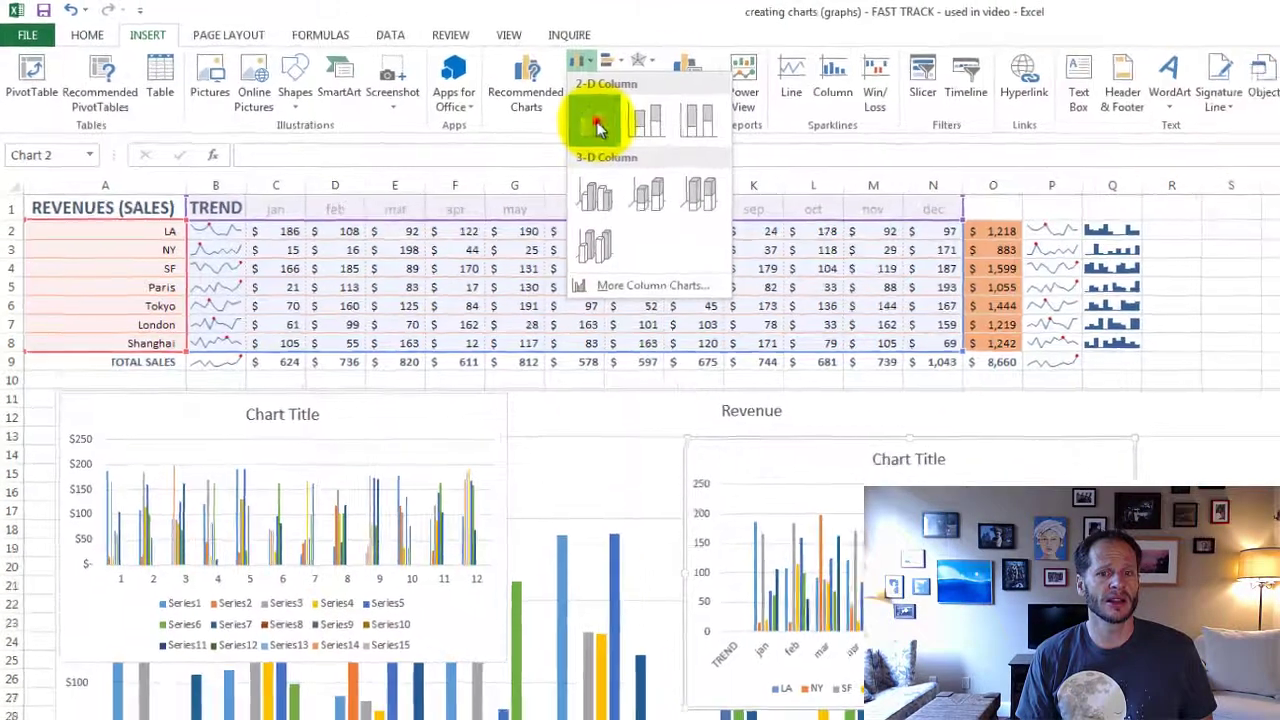
left_click(595, 125)
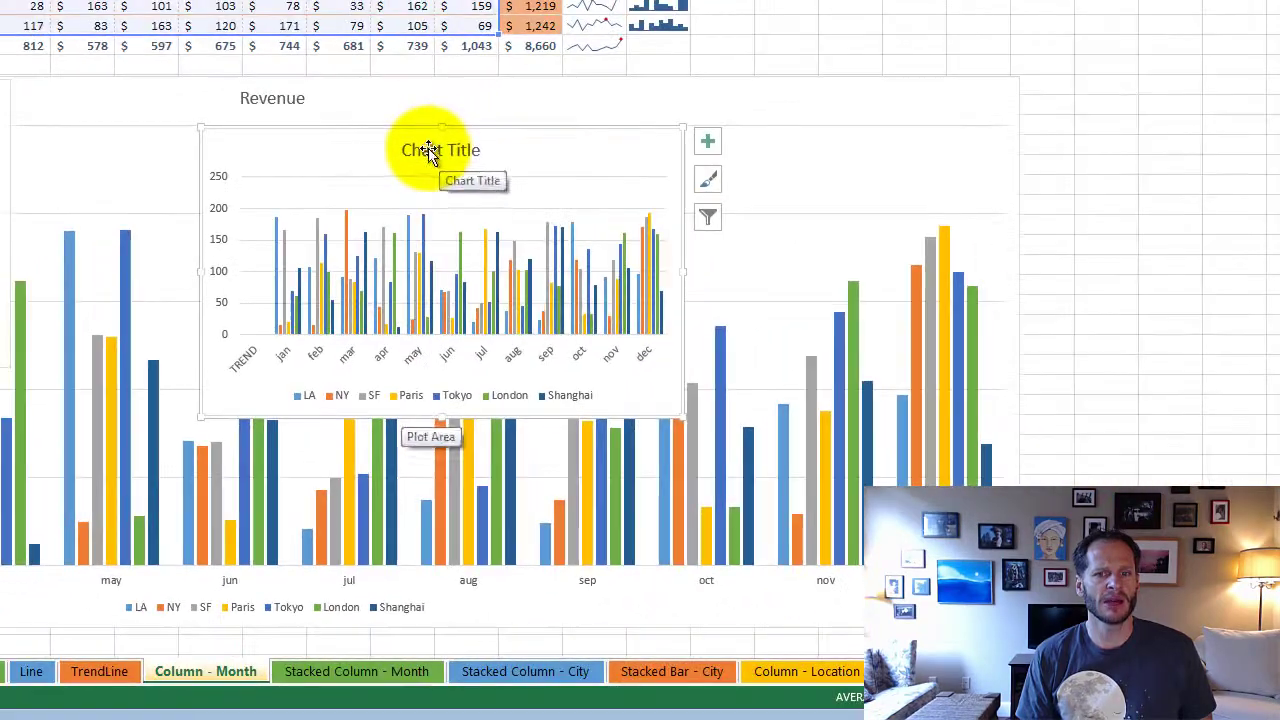
Replace the placeholder chart title with 'Revenue'
left_click(580, 150)
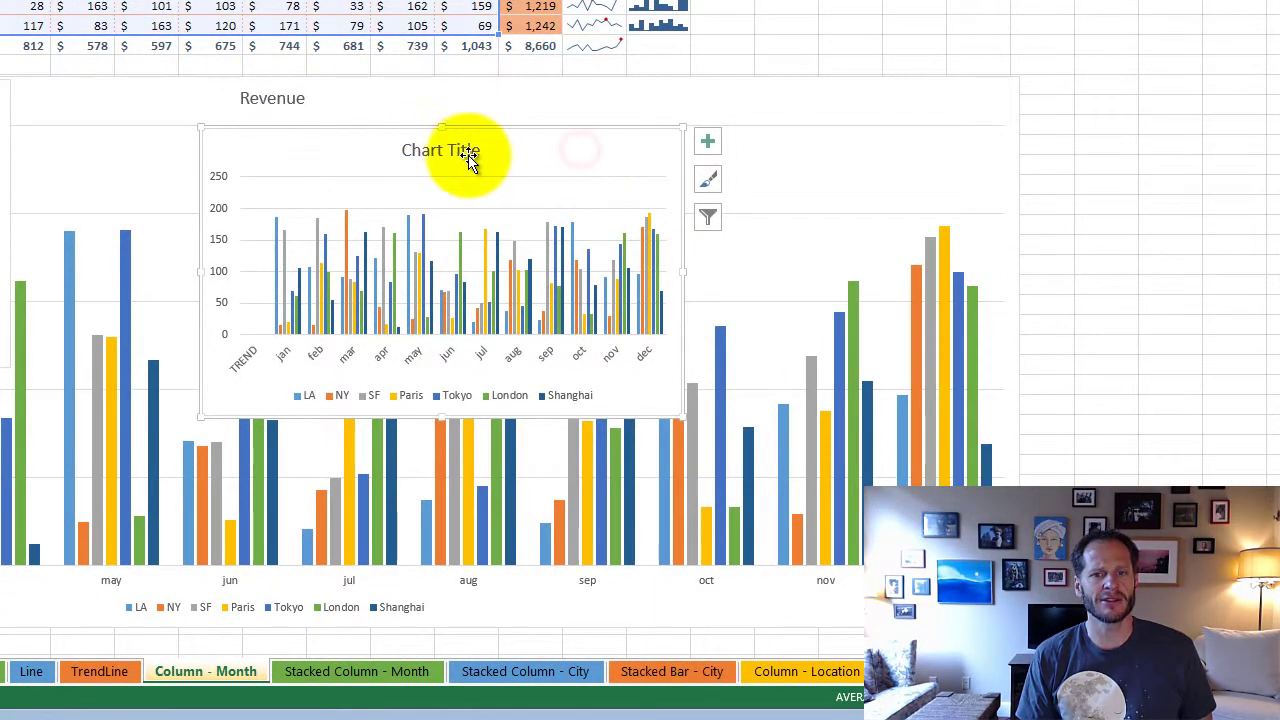
triple_click(463, 157)
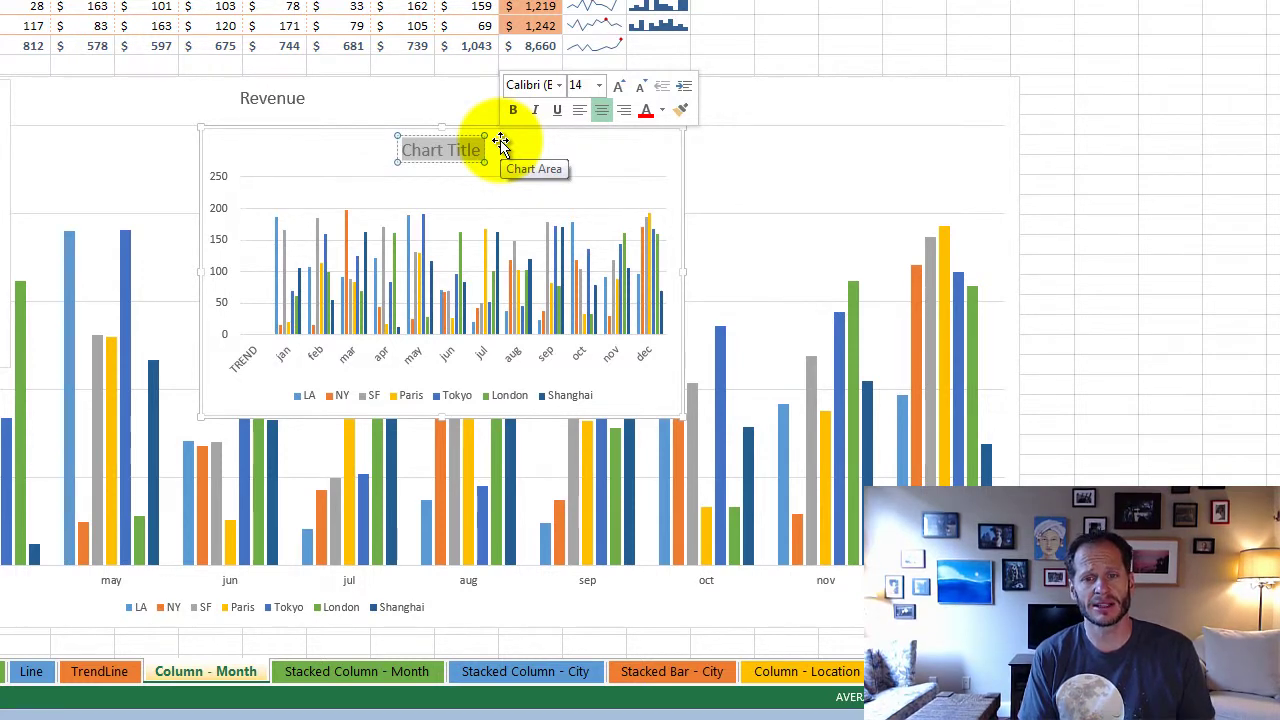
left_click(494, 146)
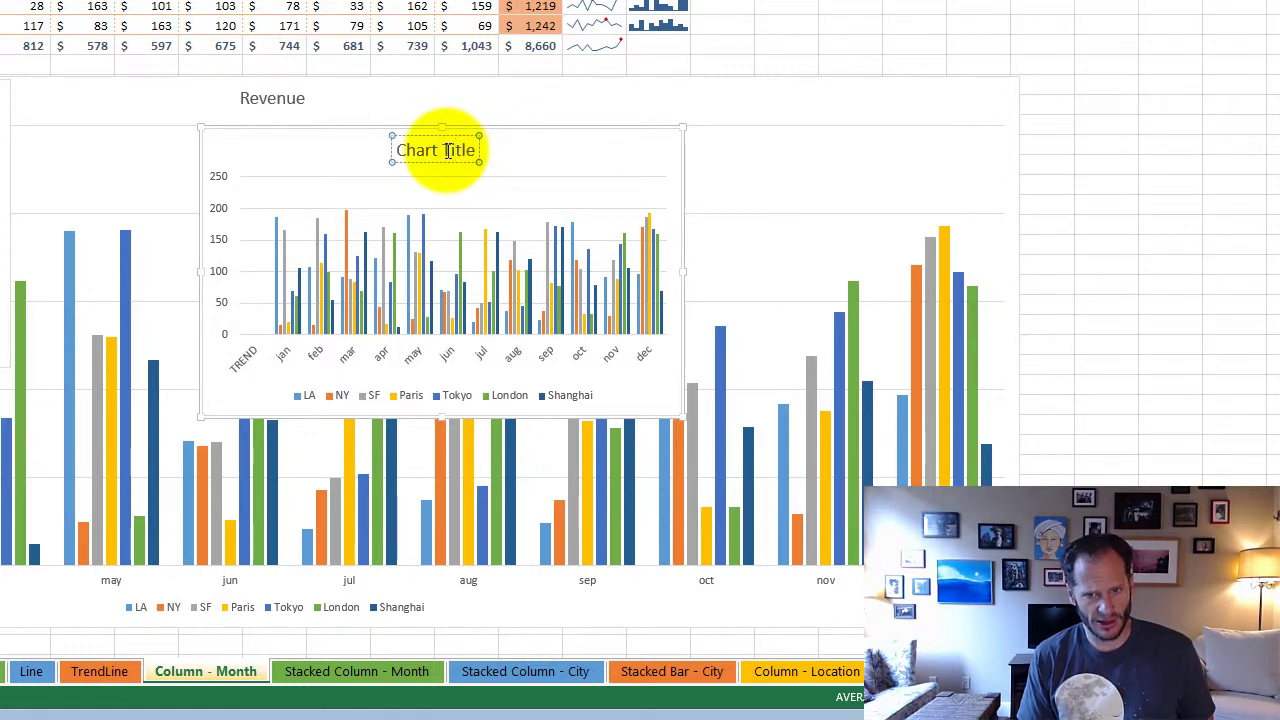
left_click(434, 151)
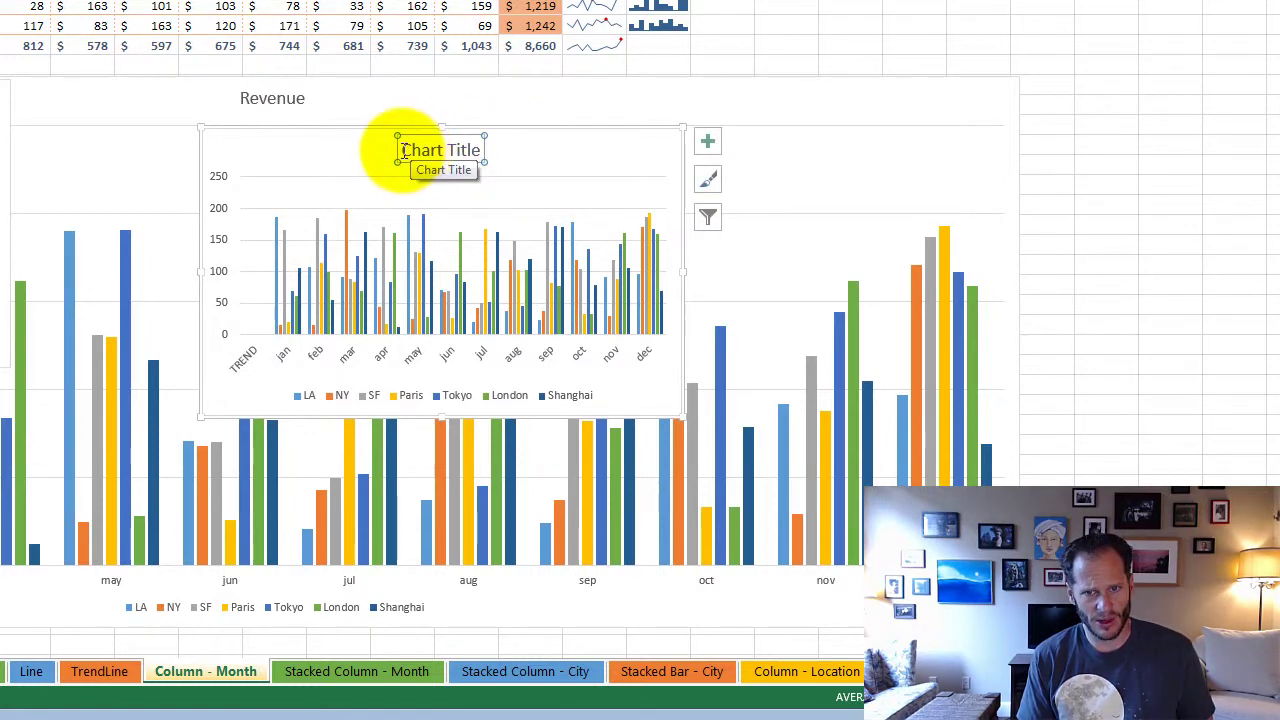
left_click_drag(403, 150, 471, 149)
type("Revenue")
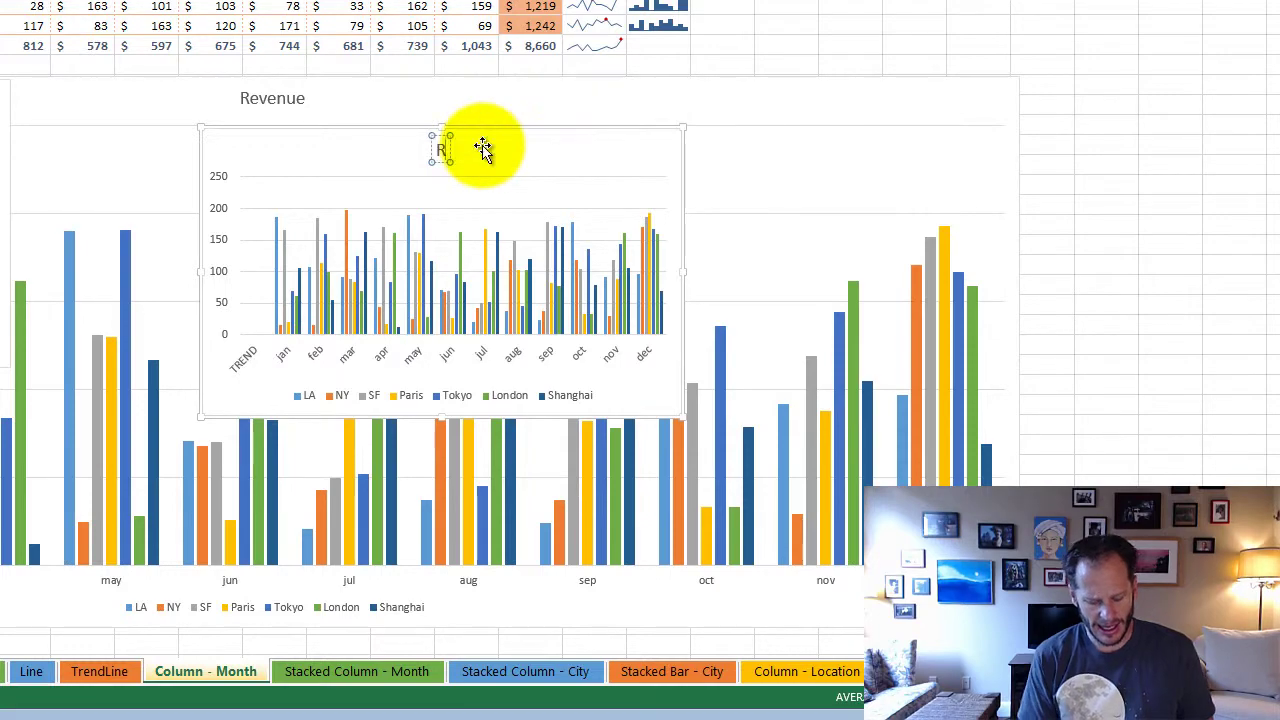
left_click(624, 148)
Drag the Revenue column chart's corners outward to stretch it across most of the sheet
left_click_drag(680, 123, 891, 7)
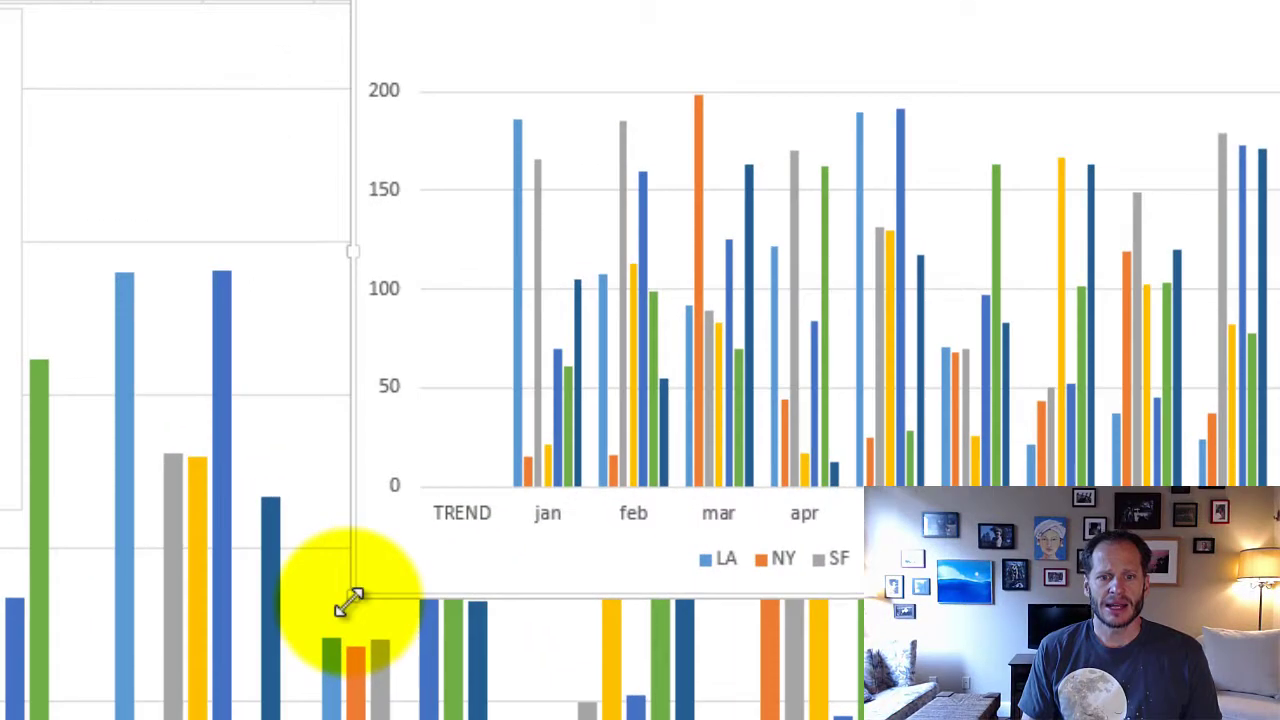
left_click_drag(199, 417, 67, 470)
left_click_drag(122, 688, 15, 705)
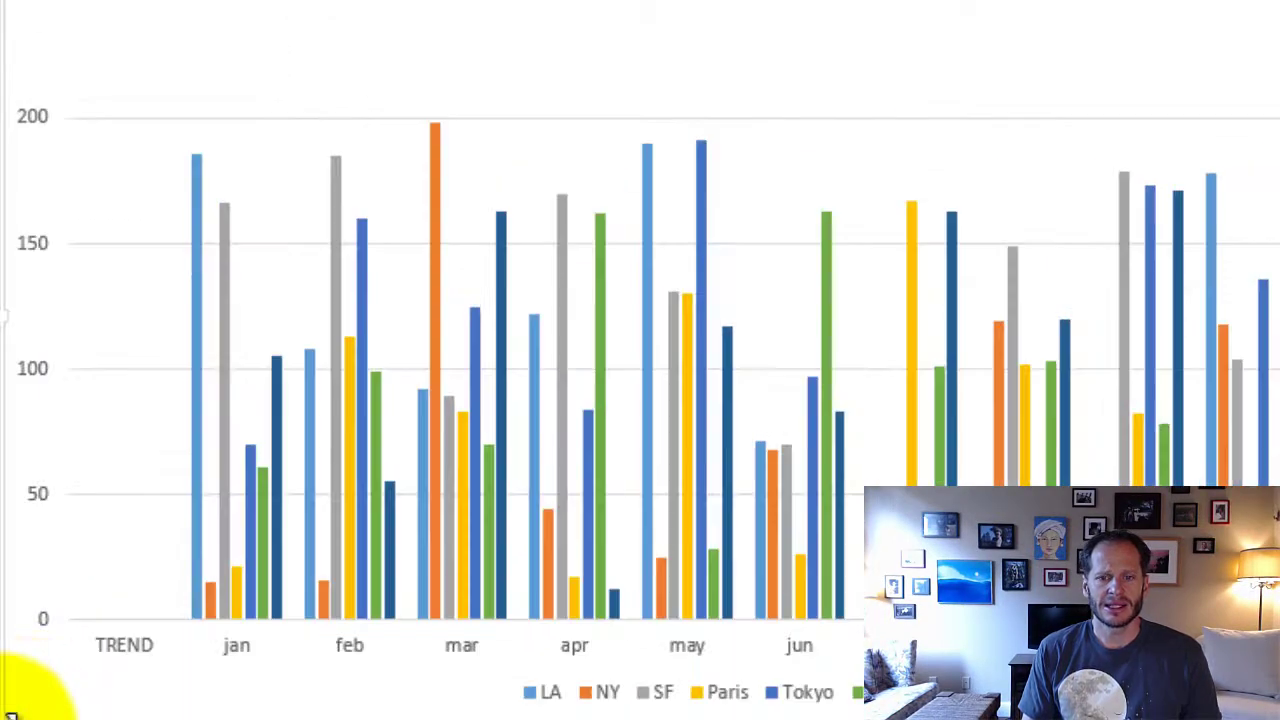